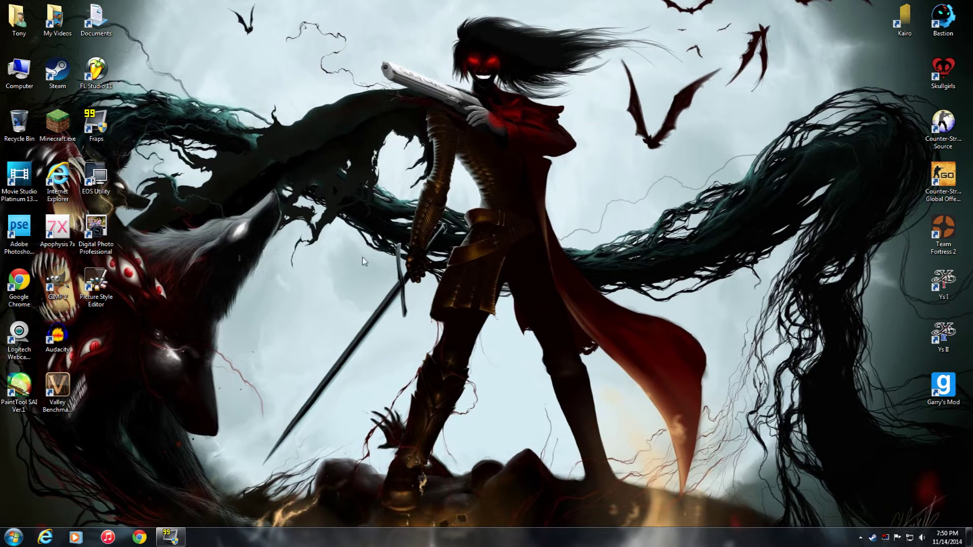
# Launch Apophysis 7x from the desktop and dismiss its startup plugin warning and error messages.
pyautogui.moveTo(59, 231)
pyautogui.mouseDown()
pyautogui.moveTo(326, 184)
pyautogui.moveTo(520, 178)
pyautogui.moveTo(59, 231)
pyautogui.mouseUp()
pyautogui.click(518, 213)
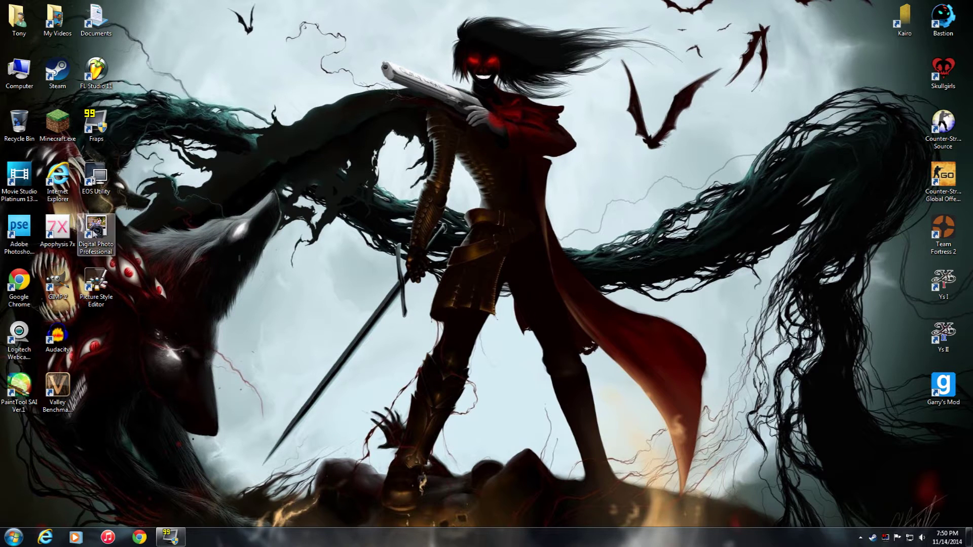
pyautogui.doubleClick(60, 229)
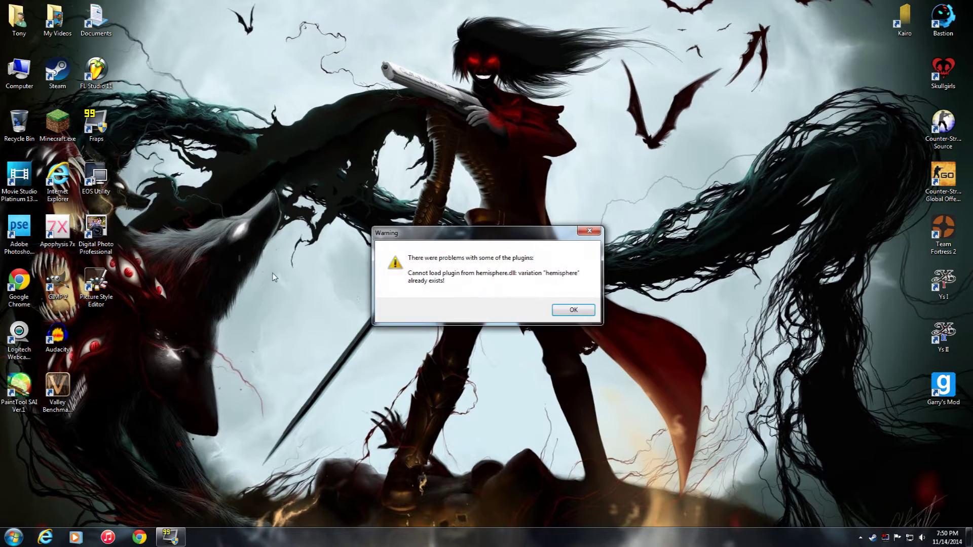
pyautogui.click(567, 310)
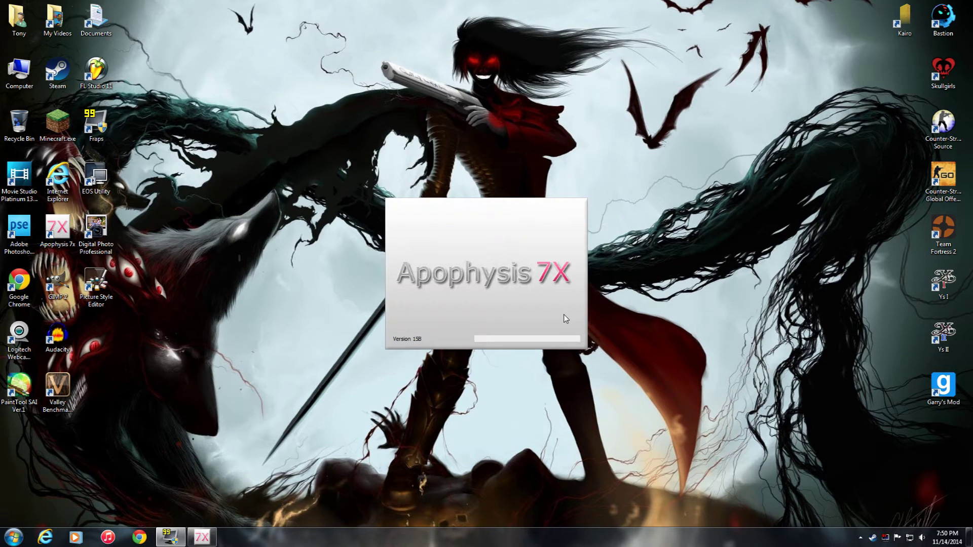
pyautogui.click(579, 312)
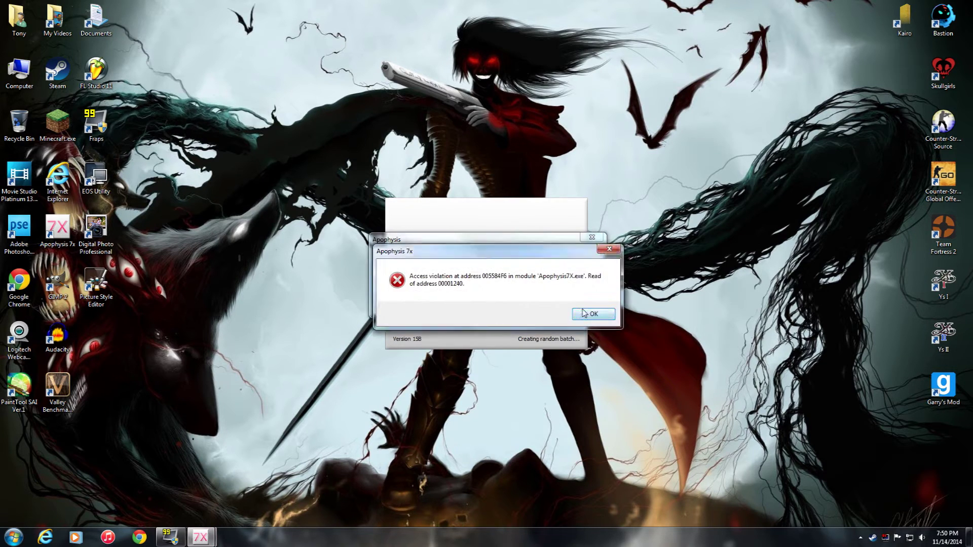
pyautogui.click(578, 303)
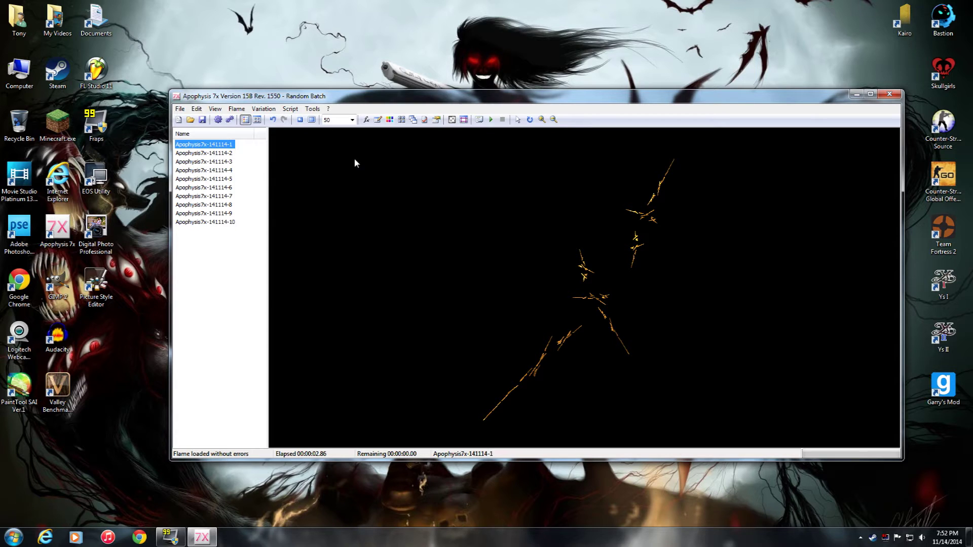
# Create a new blank flame and set its camera scale to 25.
pyautogui.click(178, 121)
pyautogui.click(333, 328)
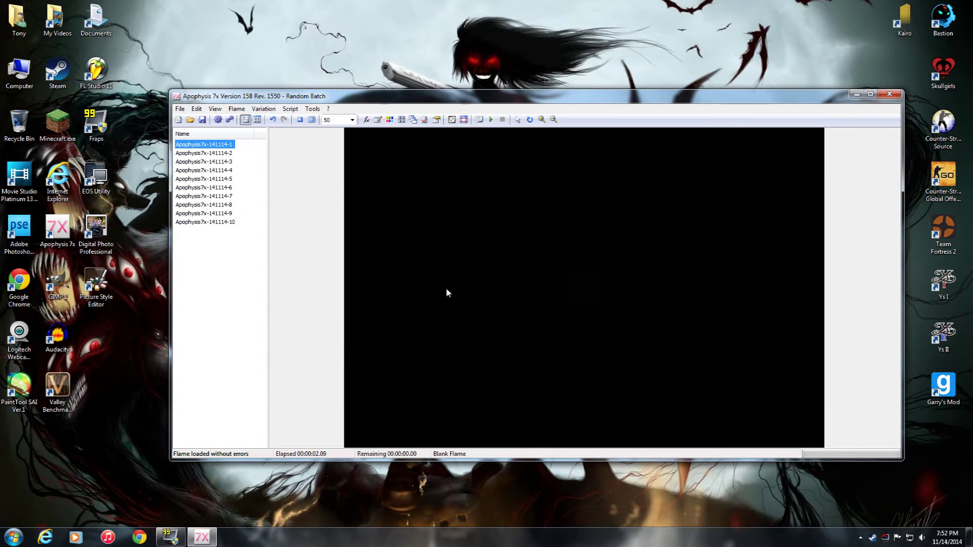
pyautogui.click(378, 119)
pyautogui.doubleClick(273, 179)
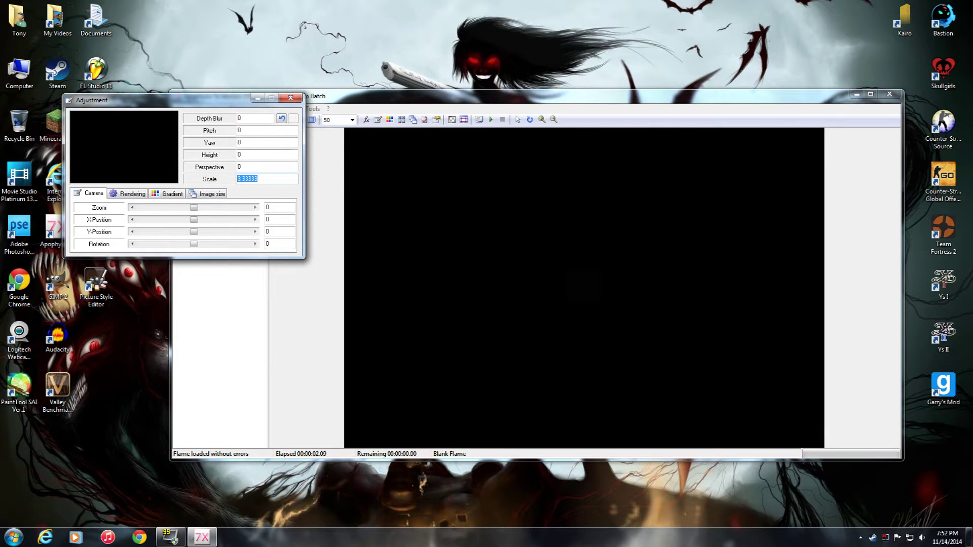
pyautogui.write('25')
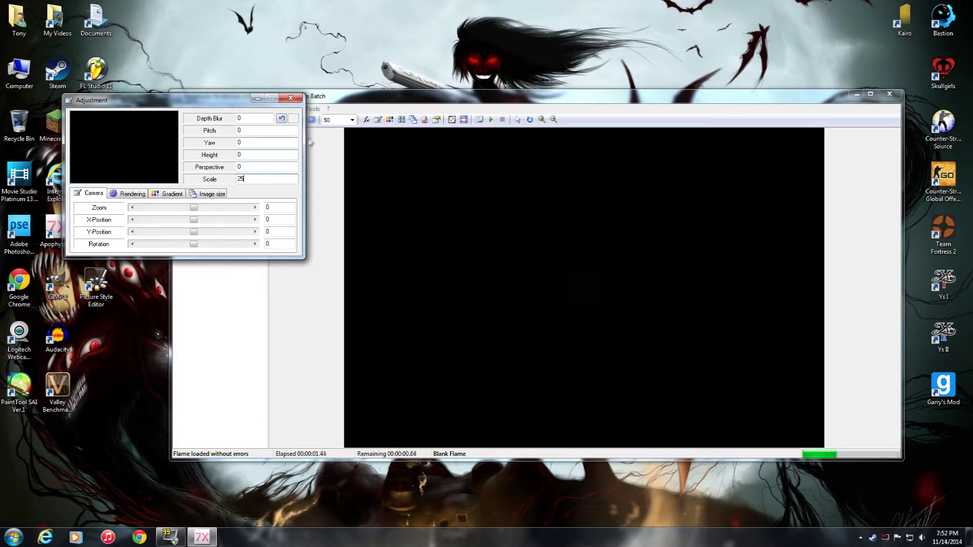
pyautogui.click(296, 100)
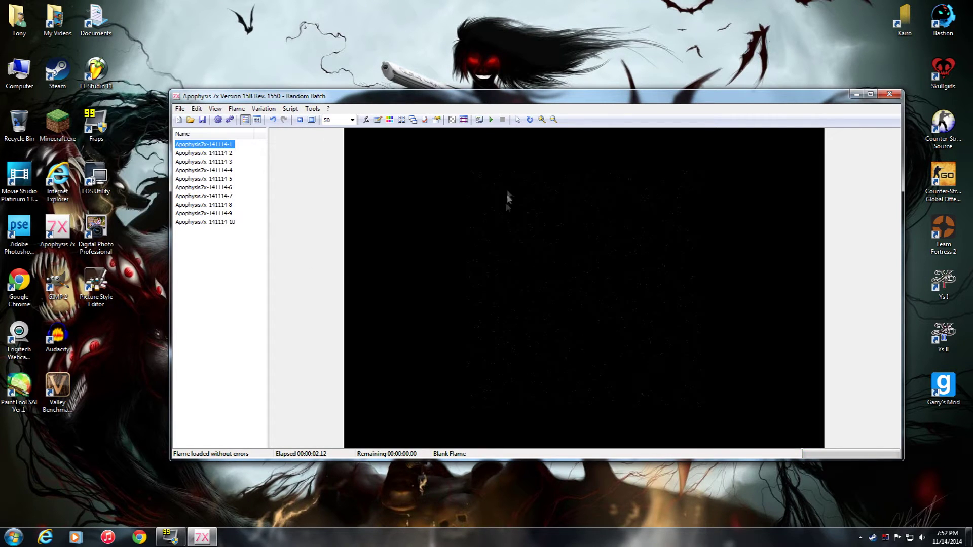
# Raise the flame's rendering gamma to about 1.56 and its brightness to about 13.46.
pyautogui.click(378, 119)
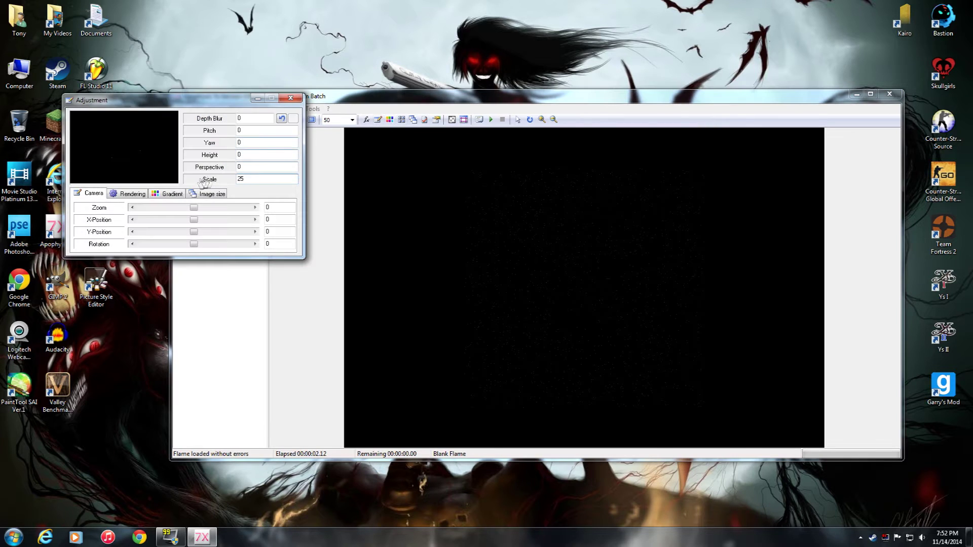
pyautogui.click(167, 193)
pyautogui.click(127, 193)
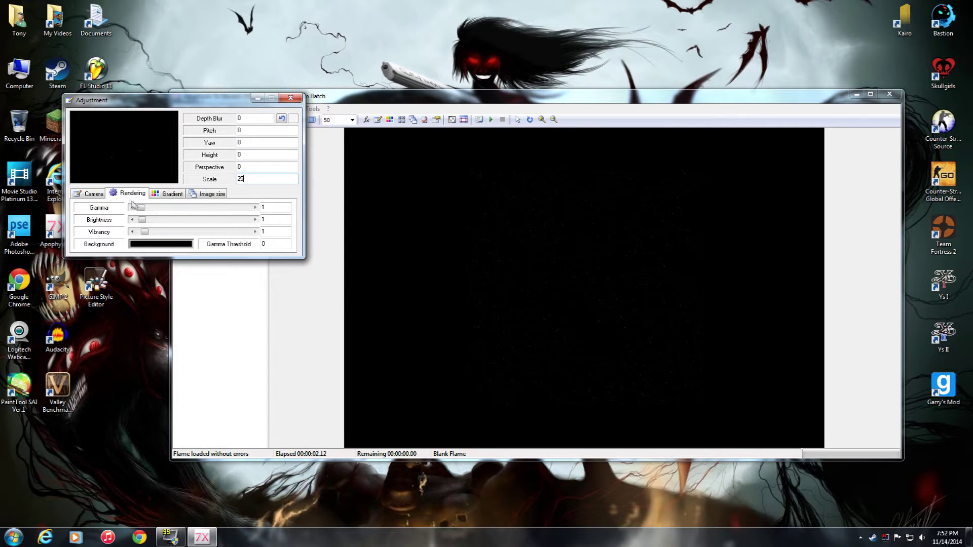
pyautogui.moveTo(144, 209)
pyautogui.mouseDown()
pyautogui.moveTo(155, 208)
pyautogui.moveTo(158, 222)
pyautogui.mouseUp()
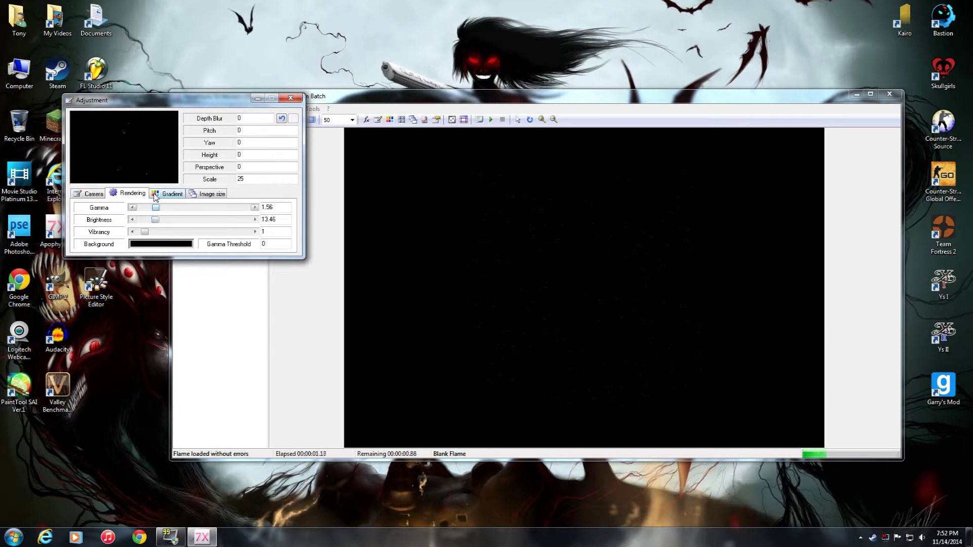
pyautogui.click(155, 196)
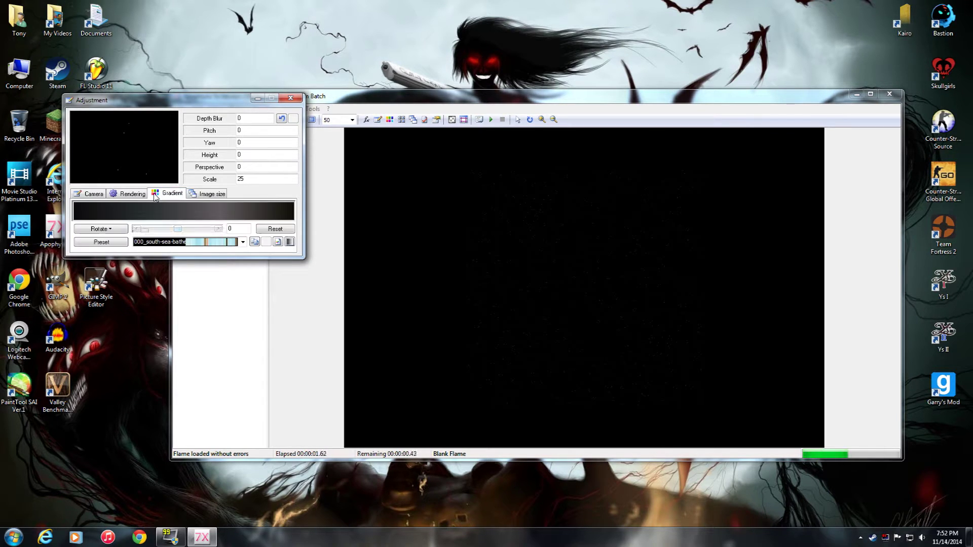
pyautogui.click(126, 195)
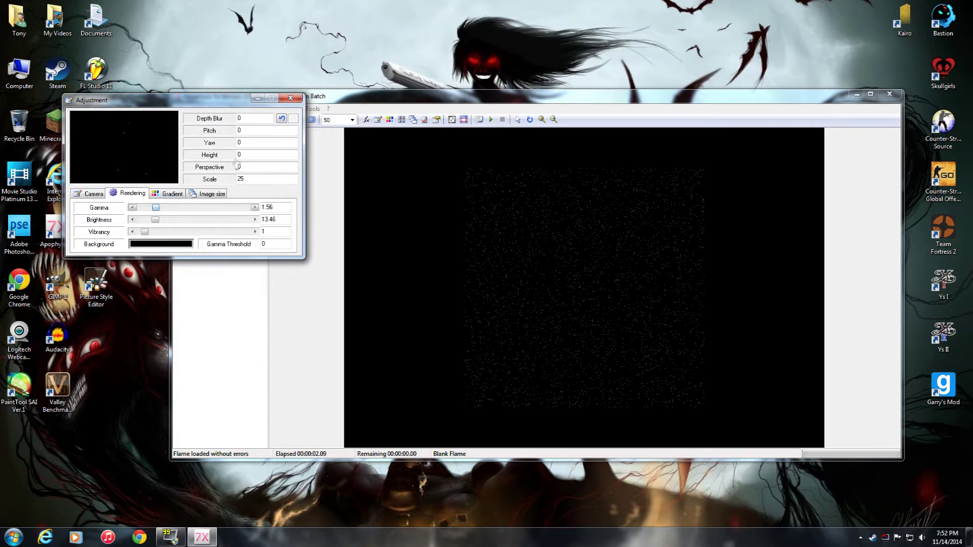
pyautogui.click(290, 99)
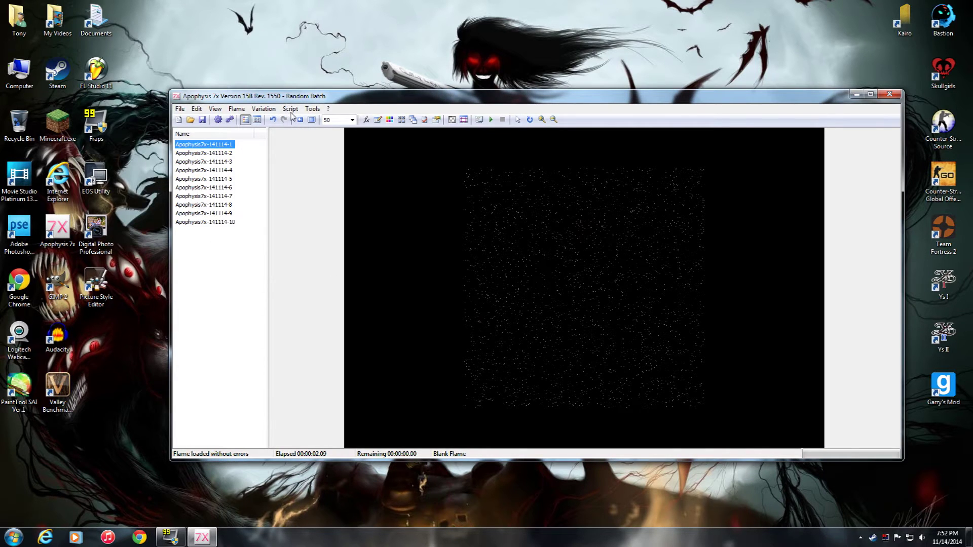
# In the transform editor, set transform 1's linear3D variation to 0 and its gaussian_blur to 0.5.
pyautogui.click(366, 120)
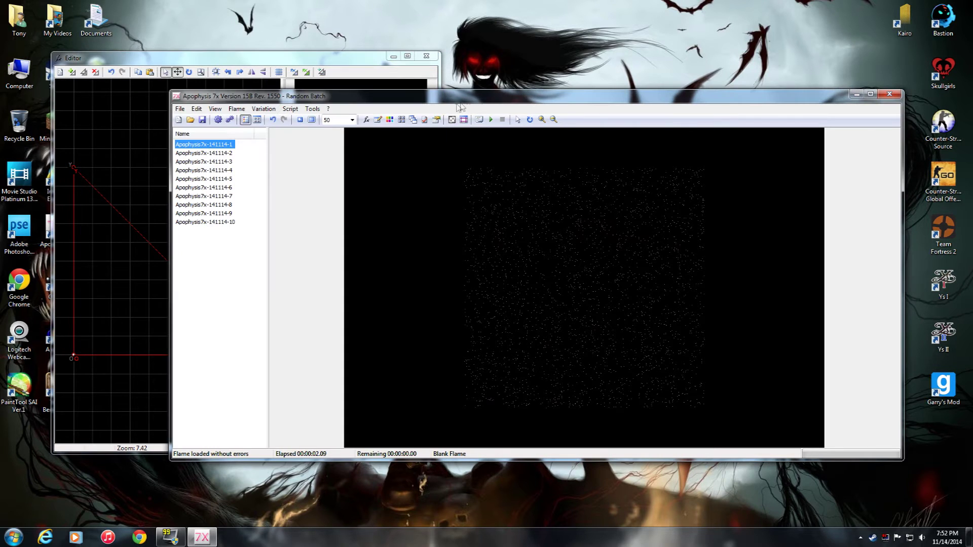
pyautogui.click(308, 62)
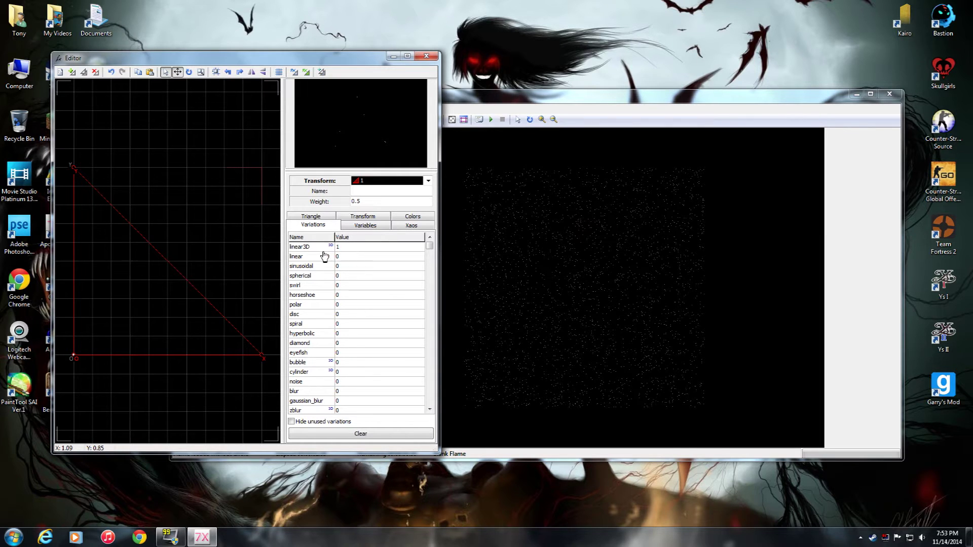
pyautogui.click(429, 248)
pyautogui.moveTo(429, 248); pyautogui.dragTo(427, 249)
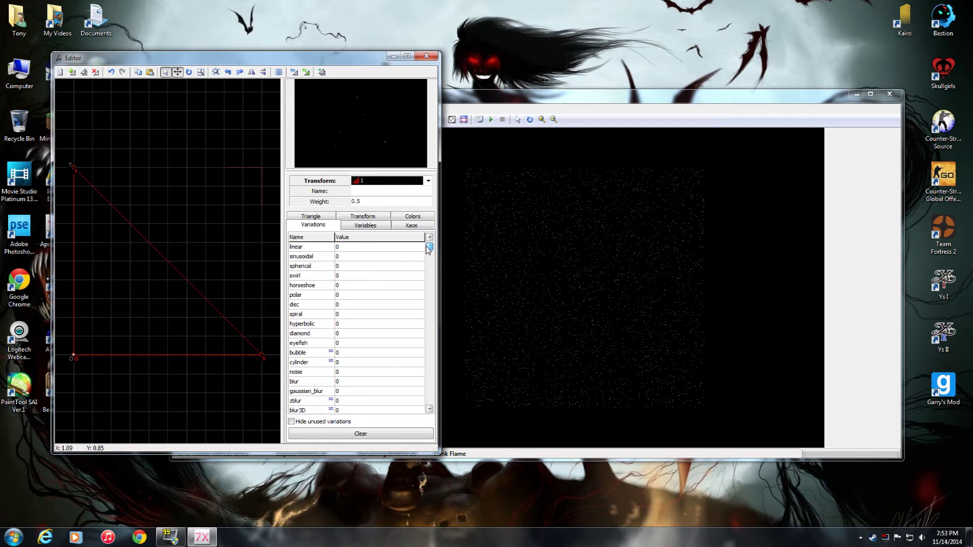
pyautogui.moveTo(429, 248)
pyautogui.mouseDown()
pyautogui.moveTo(431, 408)
pyautogui.moveTo(431, 245)
pyautogui.mouseUp()
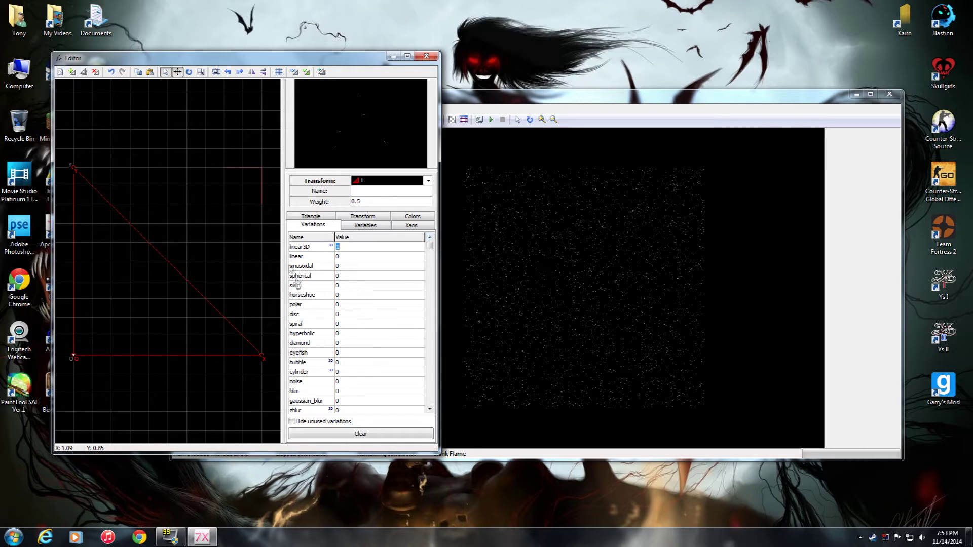
pyautogui.click(243, 145)
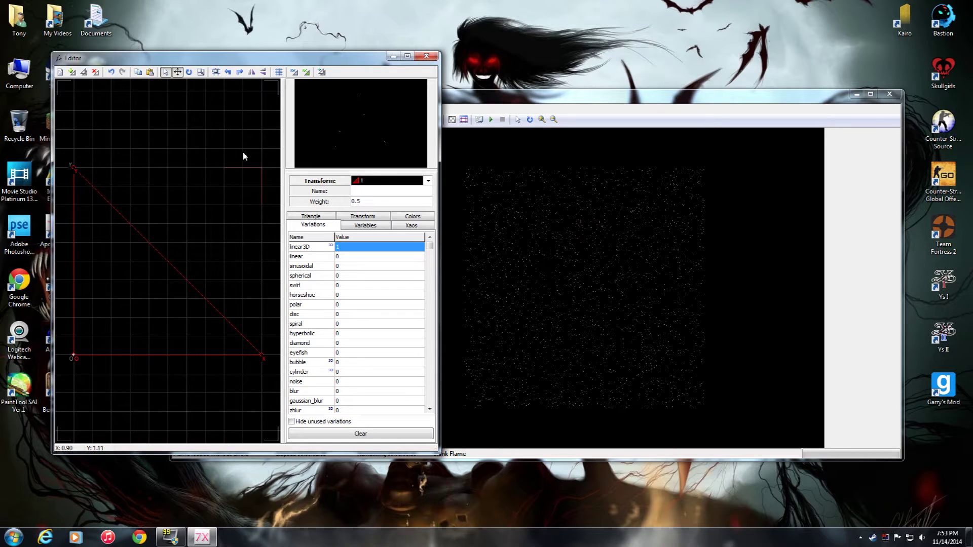
pyautogui.doubleClick(307, 247)
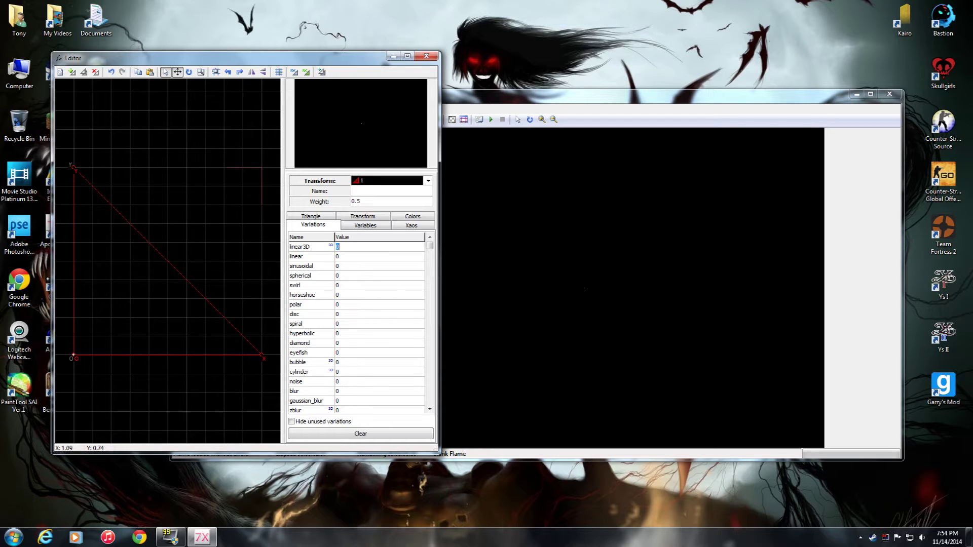
pyautogui.press('Return')
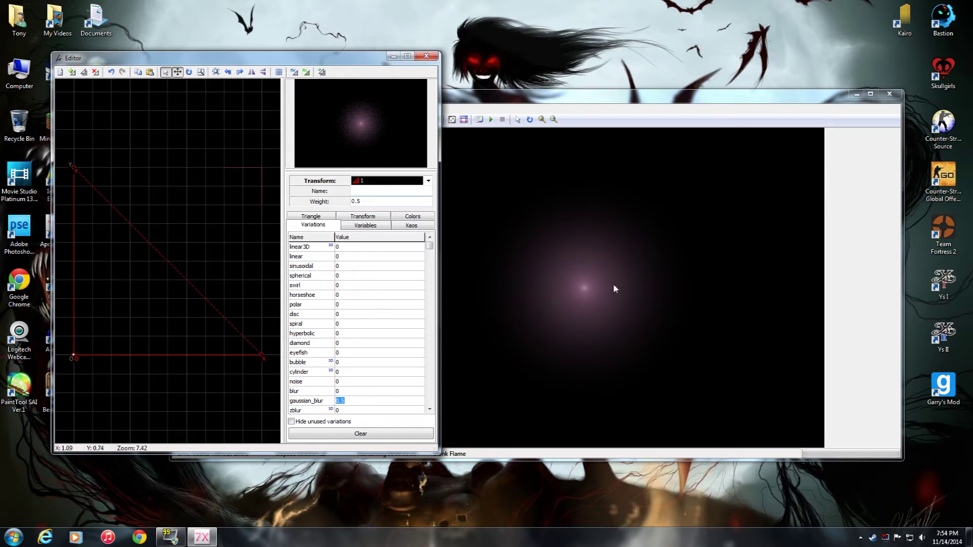
# Add a second transform to the flame and set its weight to 5.
pyautogui.click(72, 72)
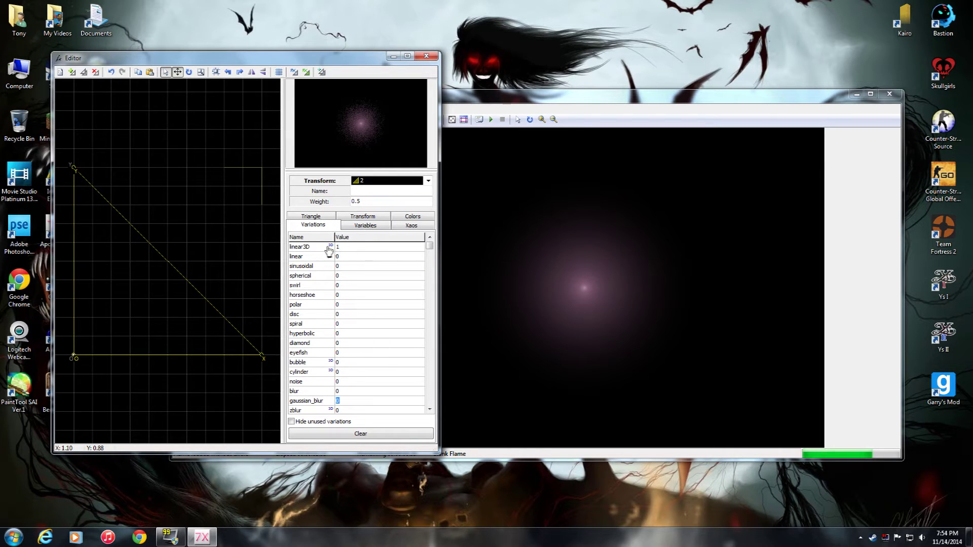
pyautogui.click(331, 203)
pyautogui.write('5')
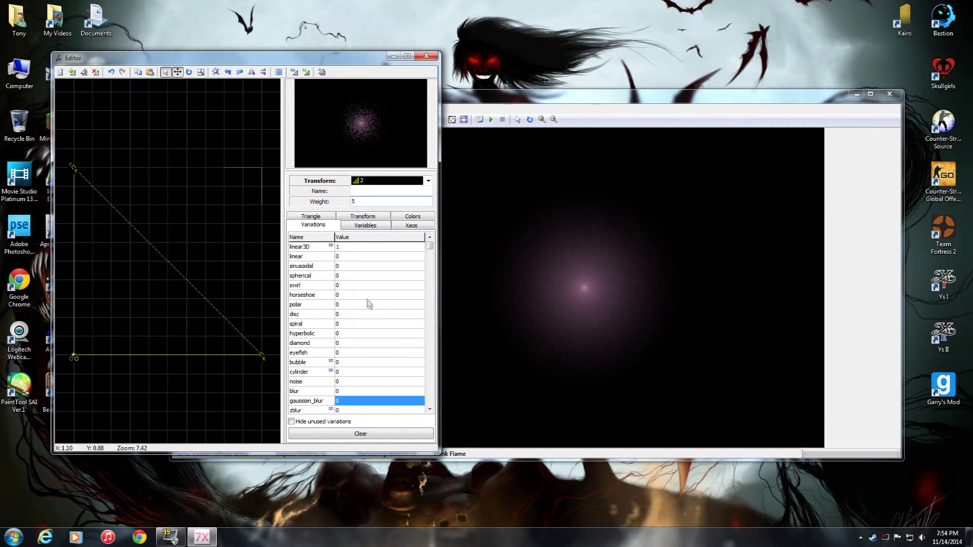
# Set transform 2's spherical variation to about 0.126 and its cross variation to about 0.039.
pyautogui.click(366, 276)
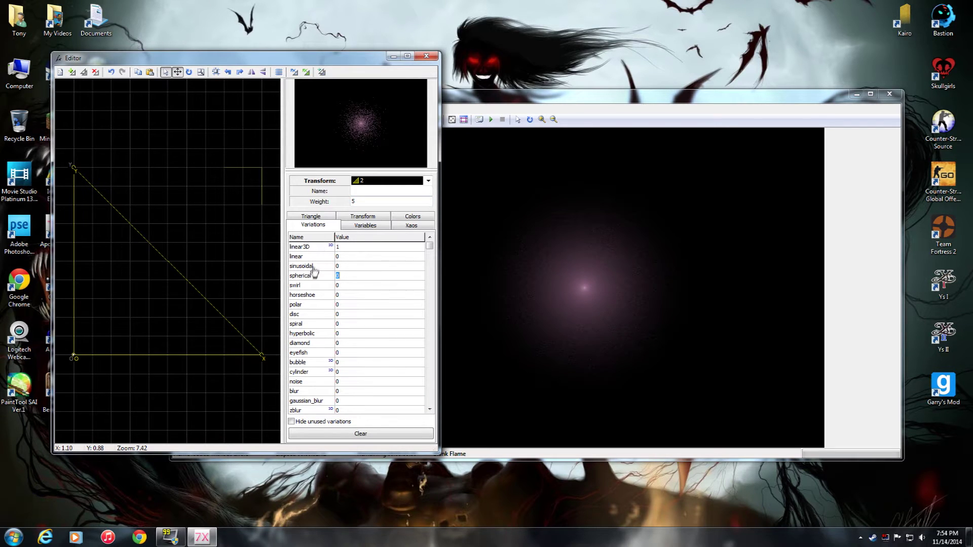
pyautogui.moveTo(310, 276); pyautogui.dragTo(314, 275)
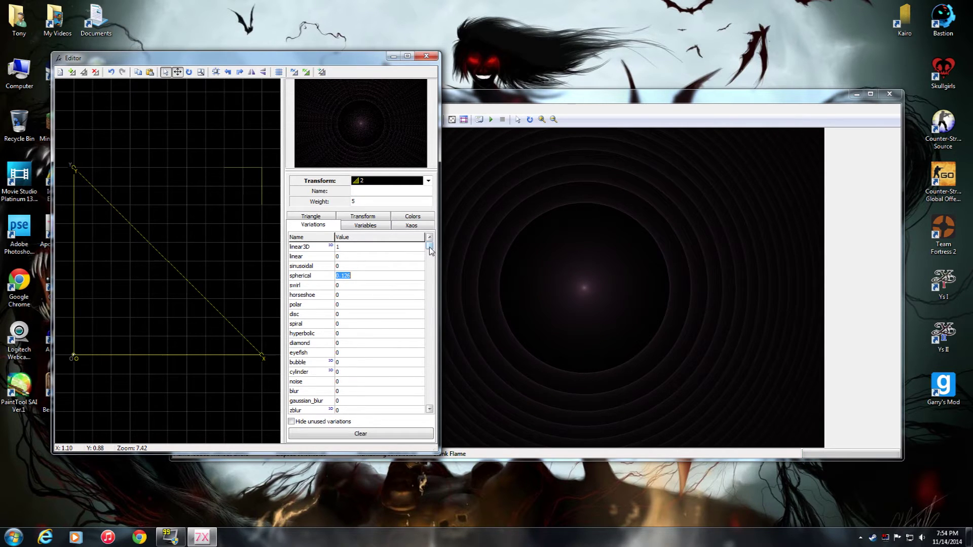
pyautogui.moveTo(432, 255); pyautogui.dragTo(441, 324)
pyautogui.click(312, 362)
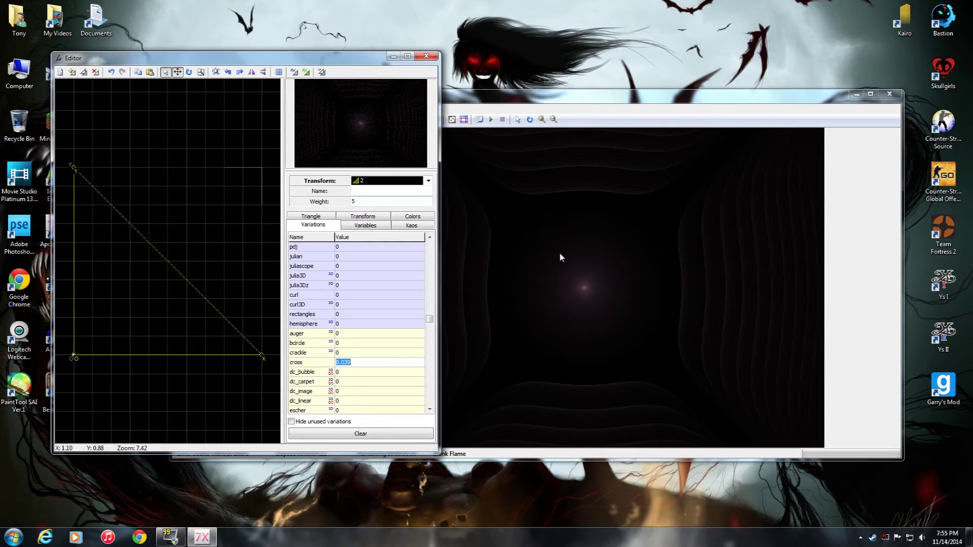
# Enable the final transform and replace its linear3D variation with julia3D at 2.
pyautogui.click(307, 72)
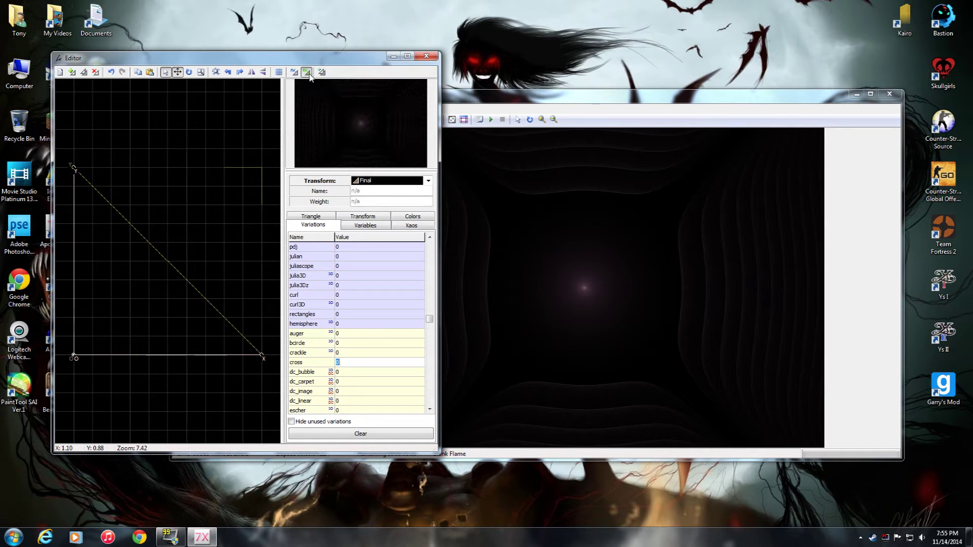
pyautogui.moveTo(430, 320); pyautogui.dragTo(430, 246)
pyautogui.click(339, 248)
pyautogui.moveTo(430, 247); pyautogui.dragTo(430, 305)
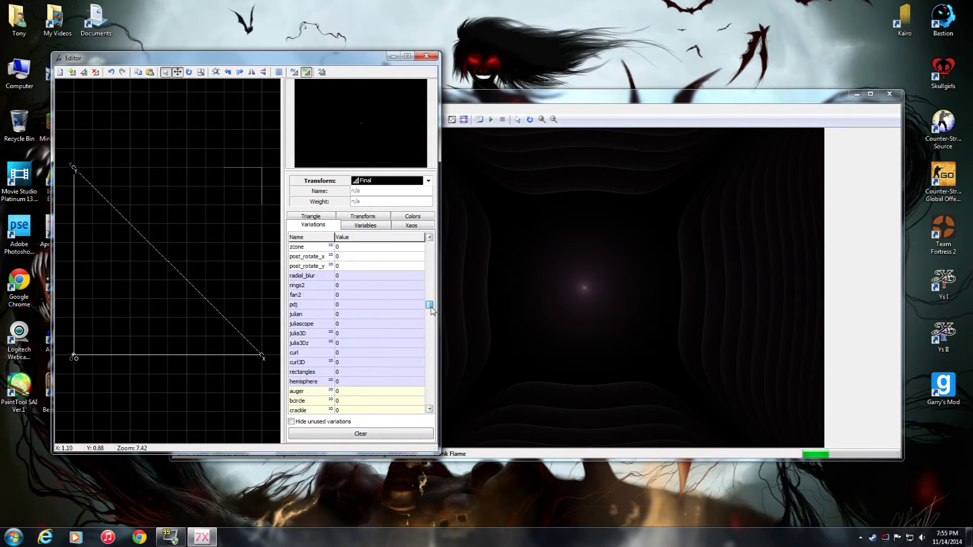
pyautogui.click(370, 333)
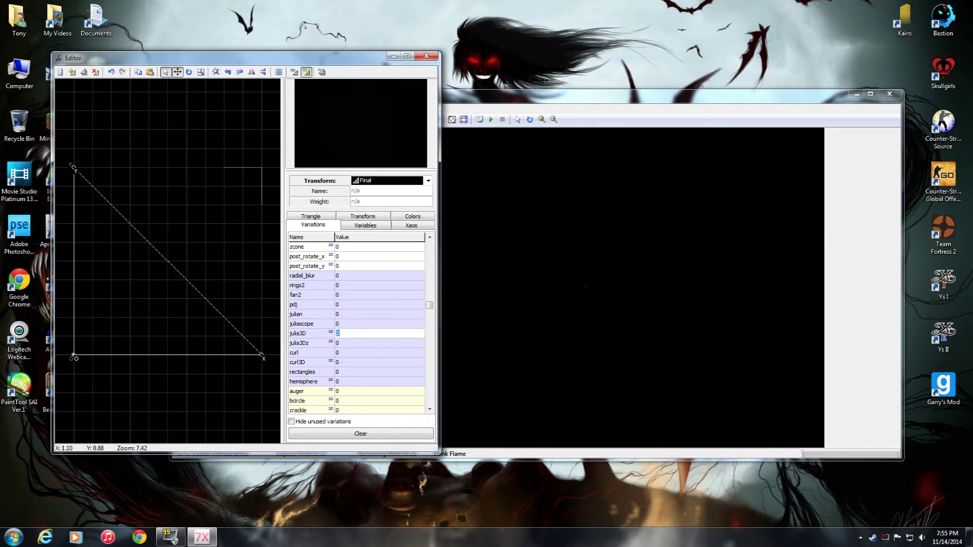
pyautogui.click(451, 218)
pyautogui.press('F4')
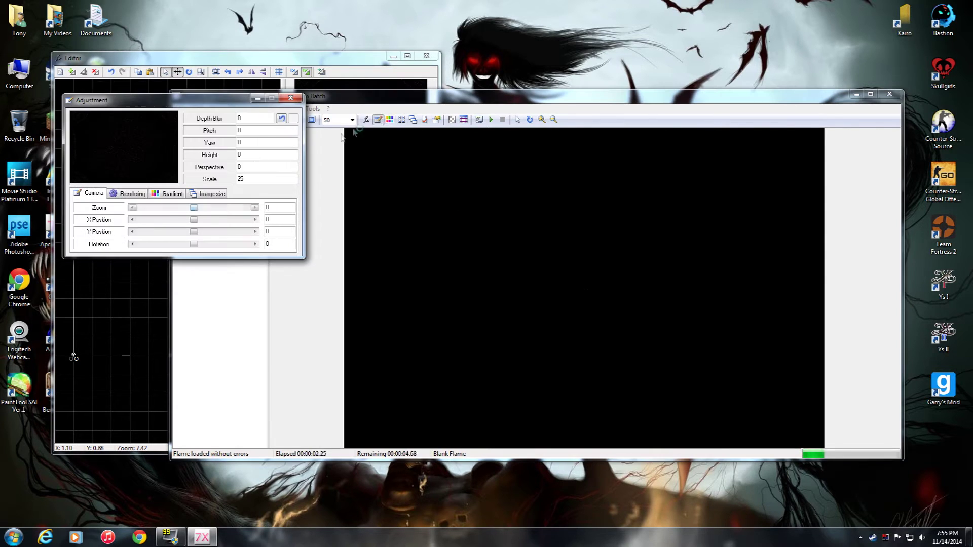
pyautogui.click(130, 194)
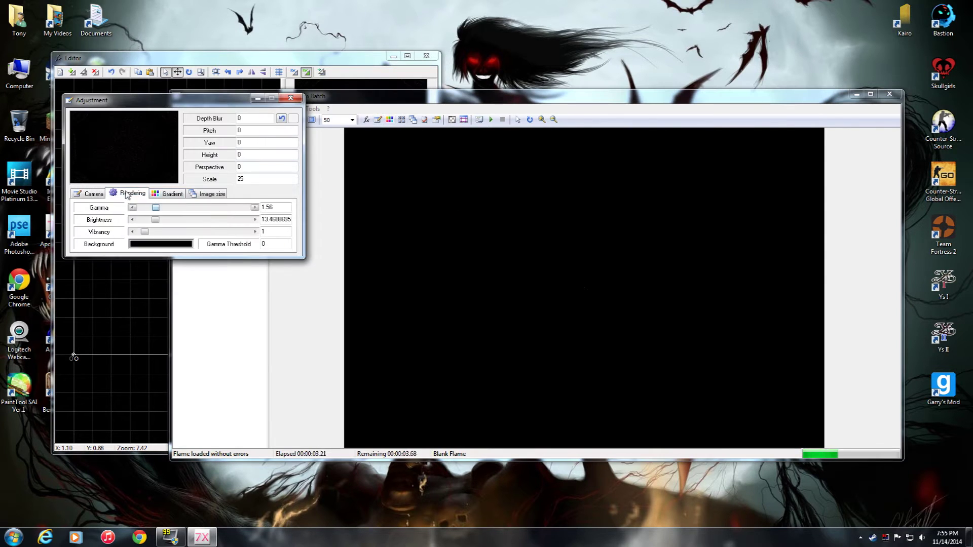
pyautogui.click(301, 101)
pyautogui.click(320, 60)
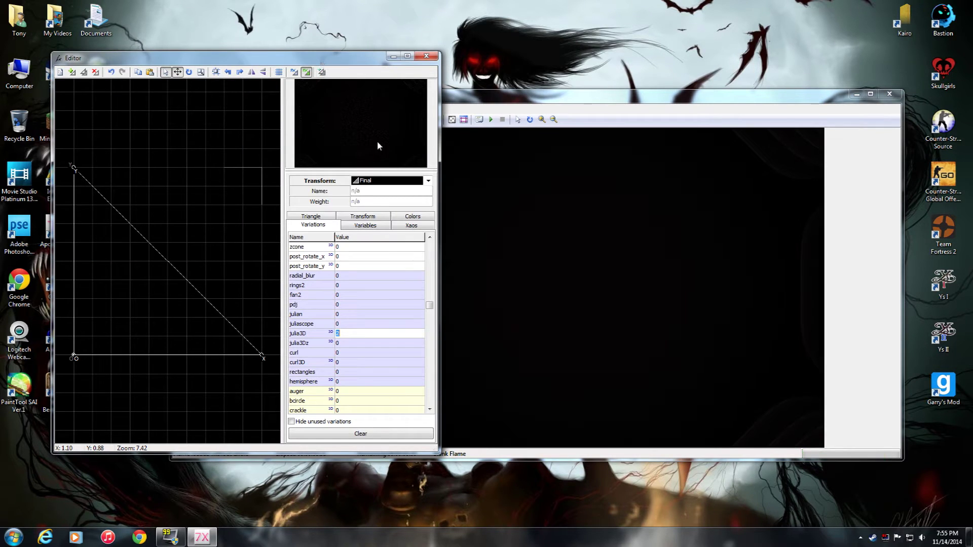
# Set the flame's camera scale to 15 in the adjustment settings.
pyautogui.click(471, 104)
pyautogui.click(378, 120)
pyautogui.click(205, 179)
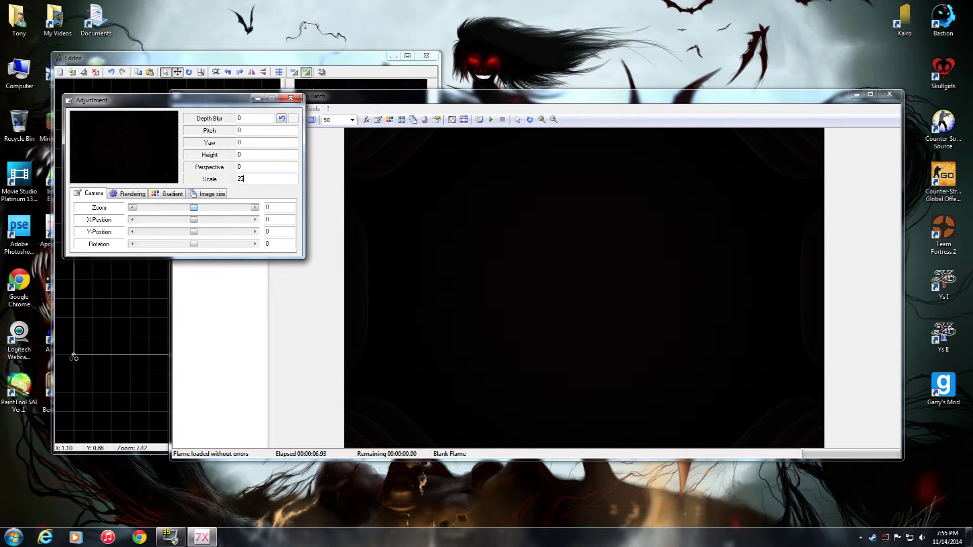
pyautogui.write('1')
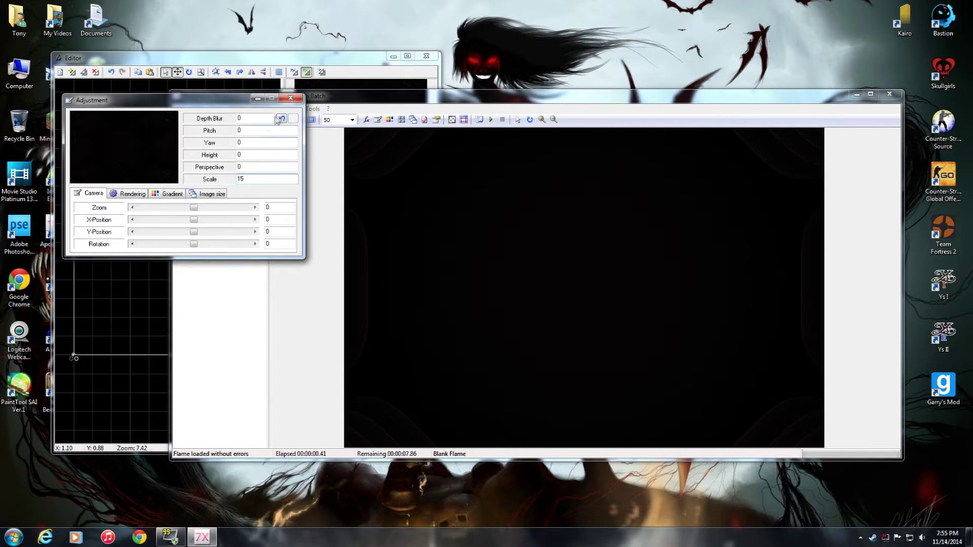
# Apply the 001_sky-flesh gradient preset to the flame and close the adjustment settings.
pyautogui.click(291, 98)
pyautogui.click(390, 120)
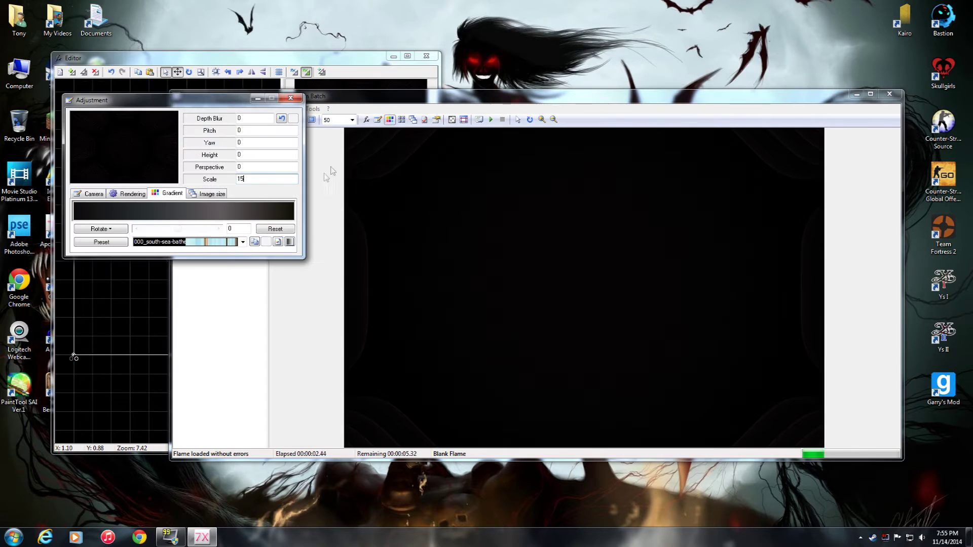
pyautogui.click(243, 241)
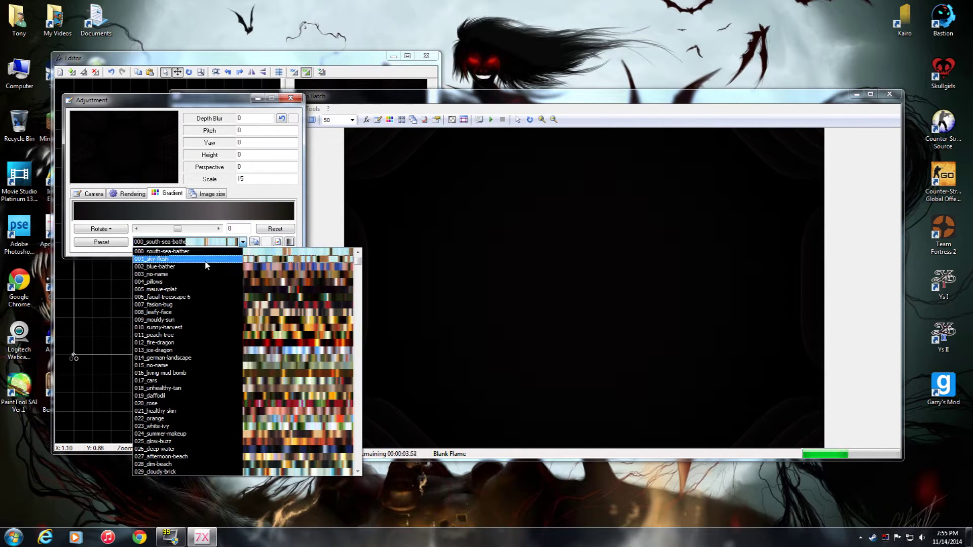
pyautogui.click(211, 259)
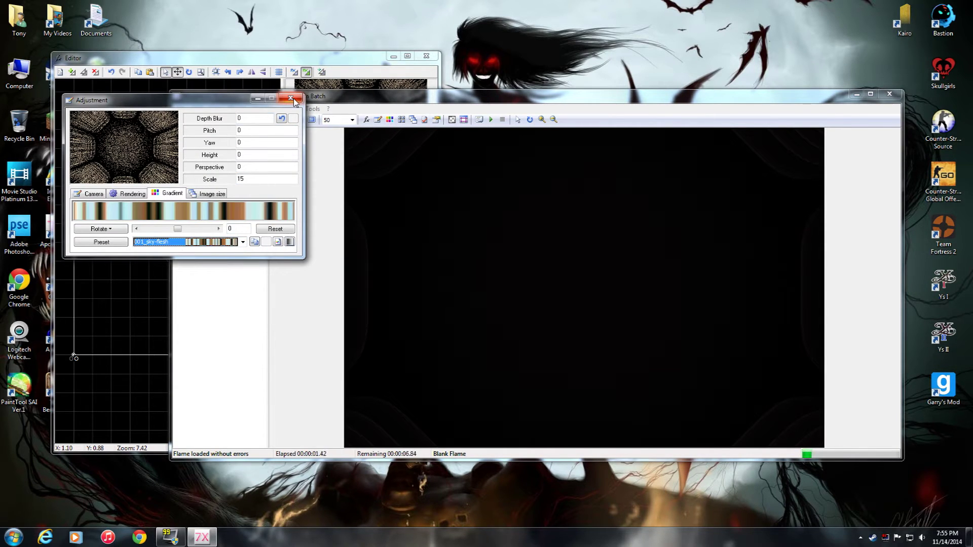
pyautogui.click(291, 98)
# Set the final transform's julia3D_power variable to -2.
pyautogui.click(286, 60)
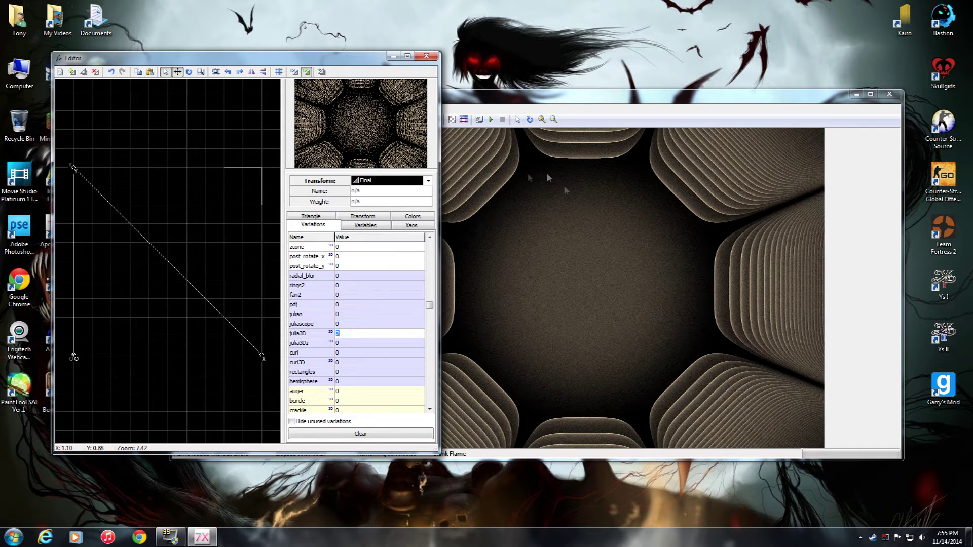
pyautogui.click(367, 227)
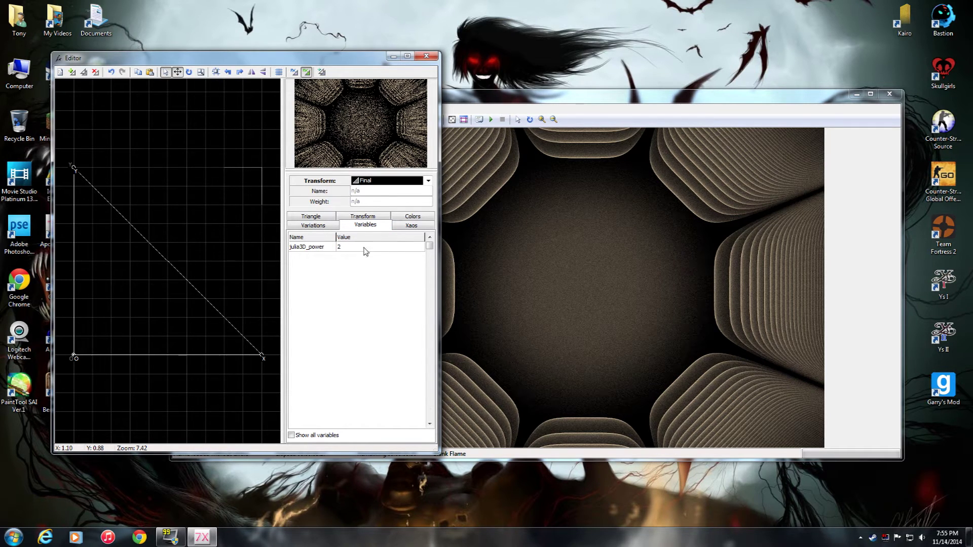
pyautogui.doubleClick(316, 249)
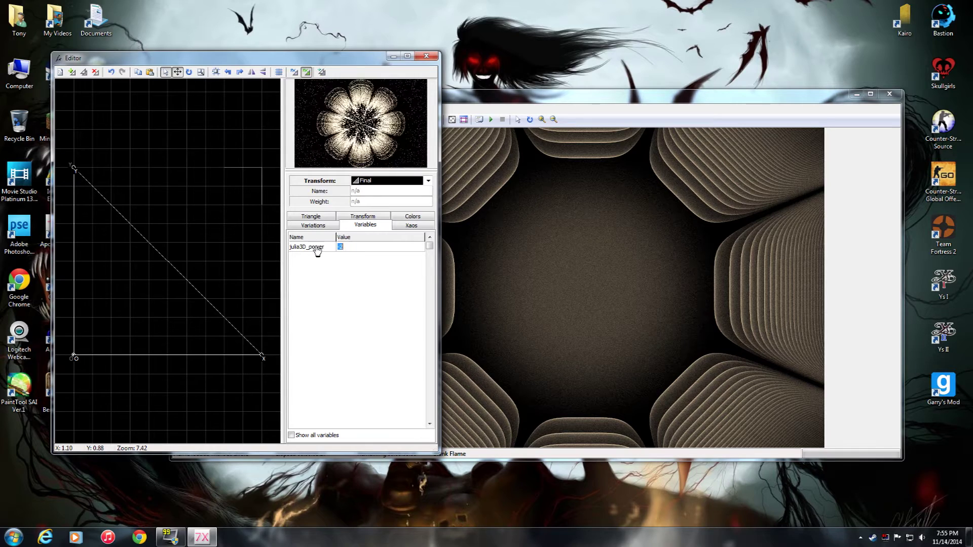
pyautogui.moveTo(318, 252)
pyautogui.mouseDown()
pyautogui.moveTo(327, 246)
pyautogui.moveTo(278, 248)
pyautogui.moveTo(312, 244)
pyautogui.mouseUp()
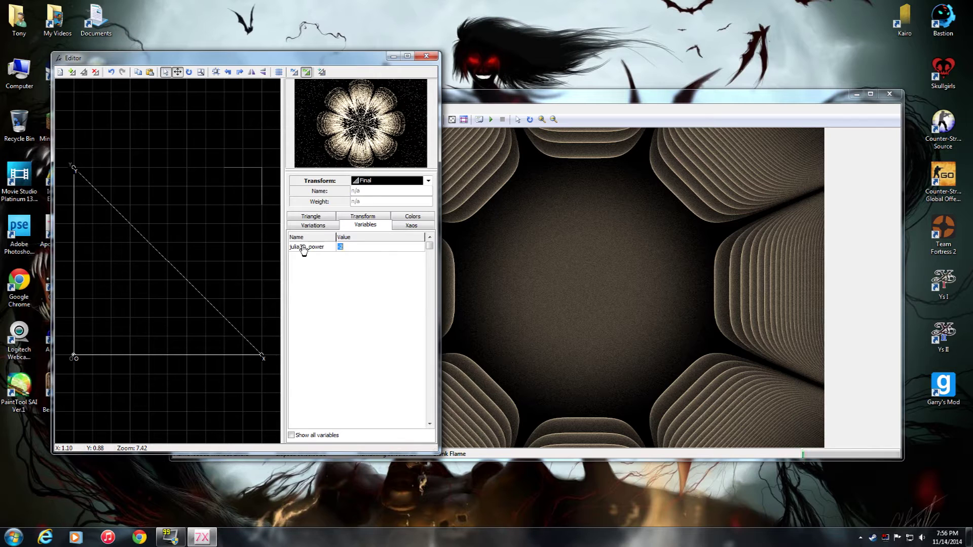
# Rotate transform 2's triangle about 19 degrees clockwise and scale it up to about 119%.
pyautogui.click(313, 225)
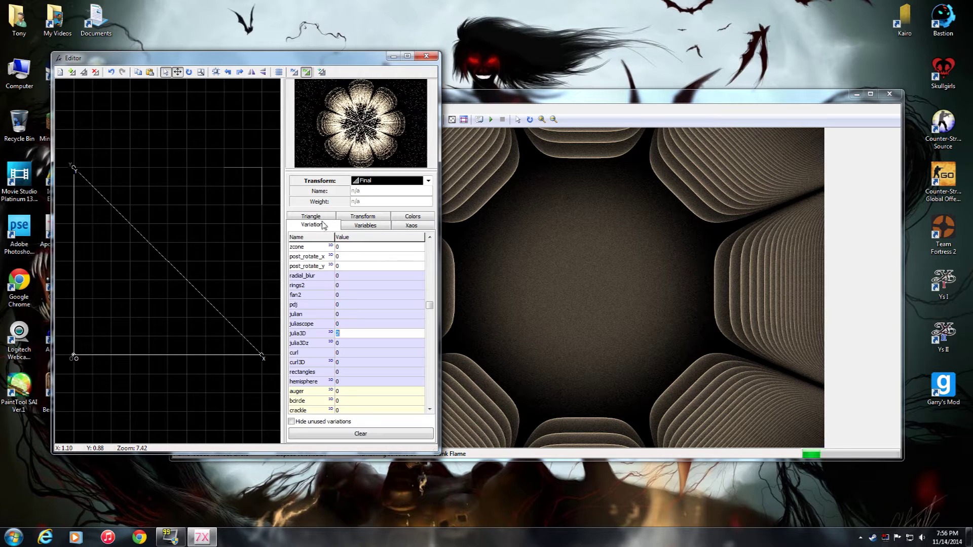
pyautogui.click(419, 181)
pyautogui.click(415, 197)
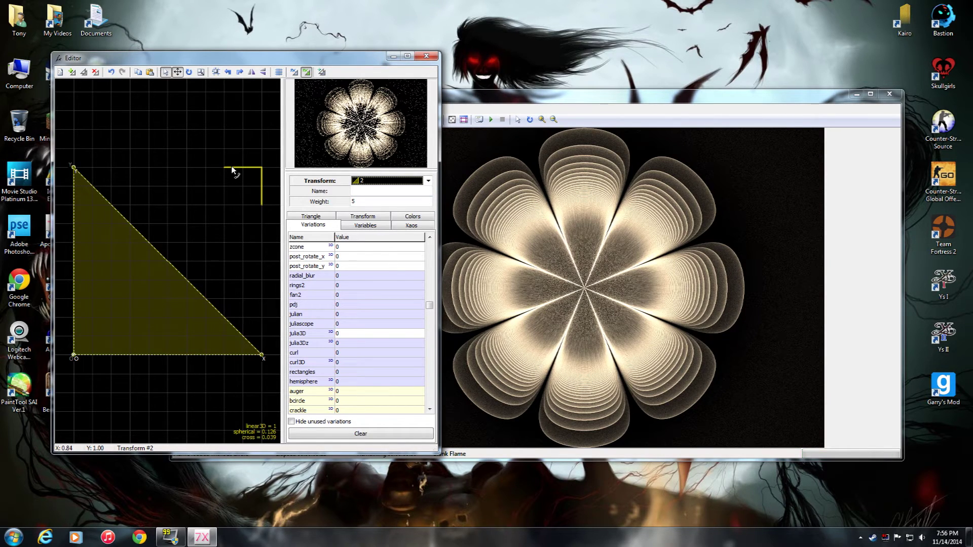
pyautogui.moveTo(232, 170); pyautogui.dragTo(266, 239)
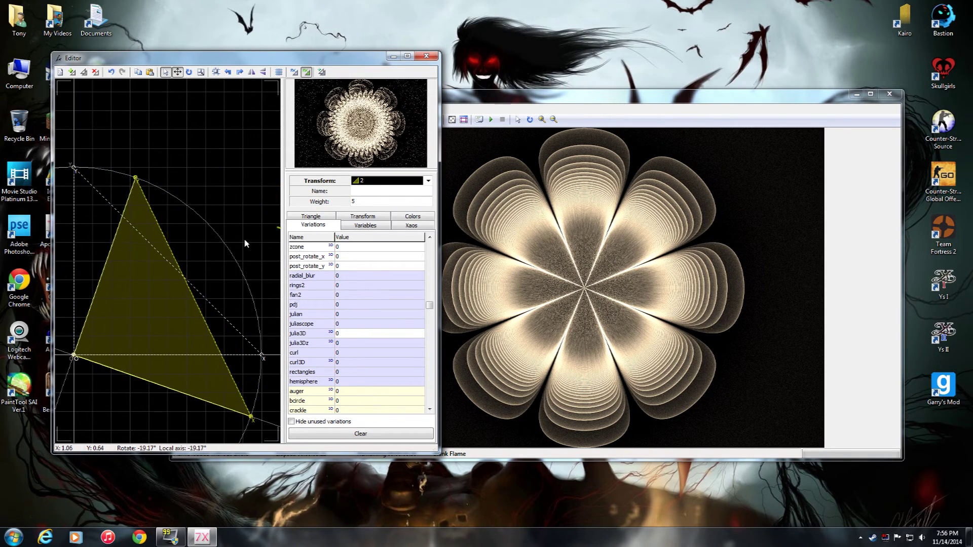
pyautogui.moveTo(176, 257); pyautogui.dragTo(206, 250)
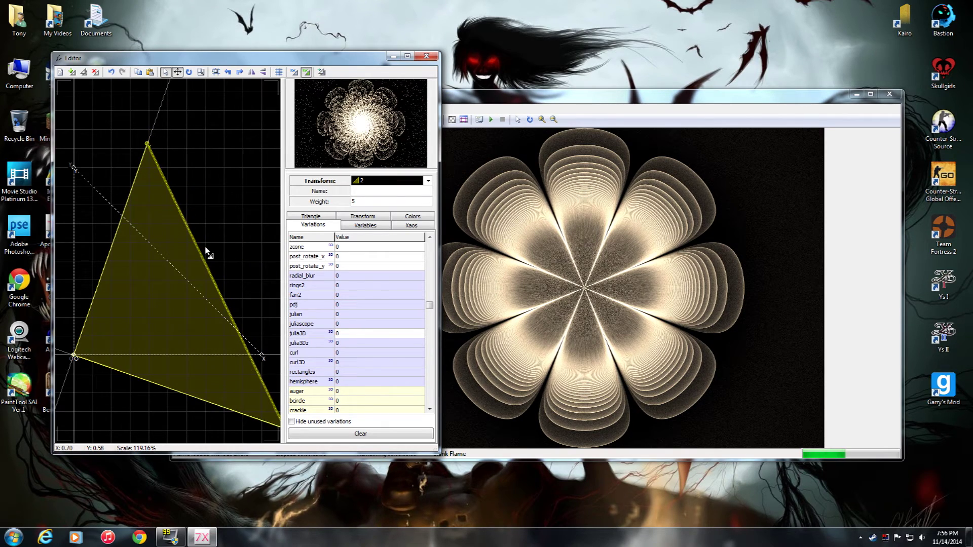
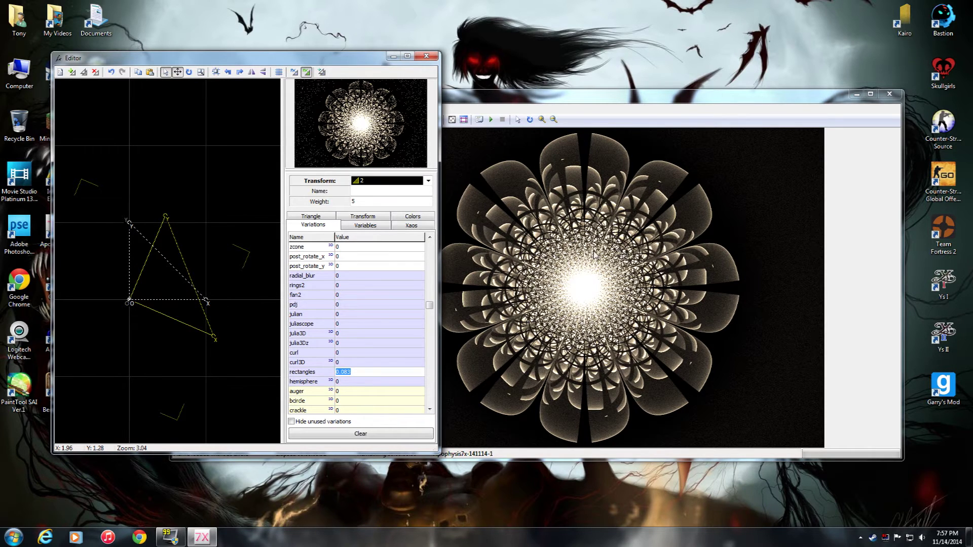
# Tilt the flame's camera by setting its pitch to about 39.8 in the adjustment settings.
pyautogui.moveTo(430, 308); pyautogui.dragTo(439, 221)
pyautogui.click(456, 105)
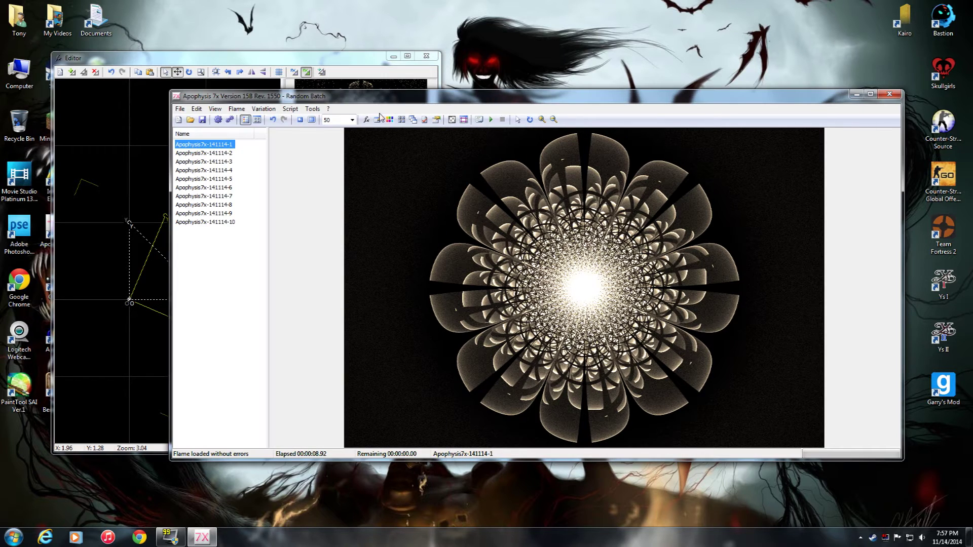
pyautogui.click(378, 119)
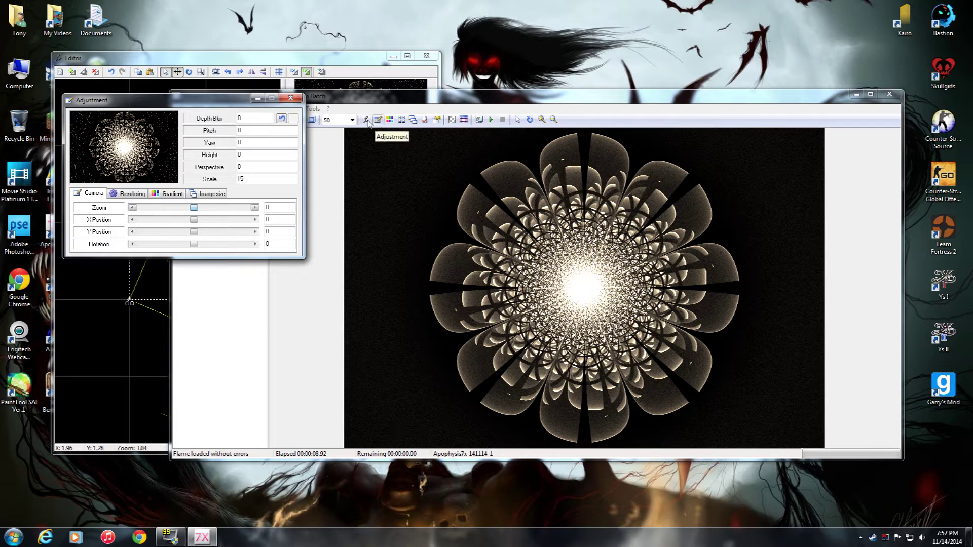
pyautogui.moveTo(205, 131); pyautogui.dragTo(206, 134)
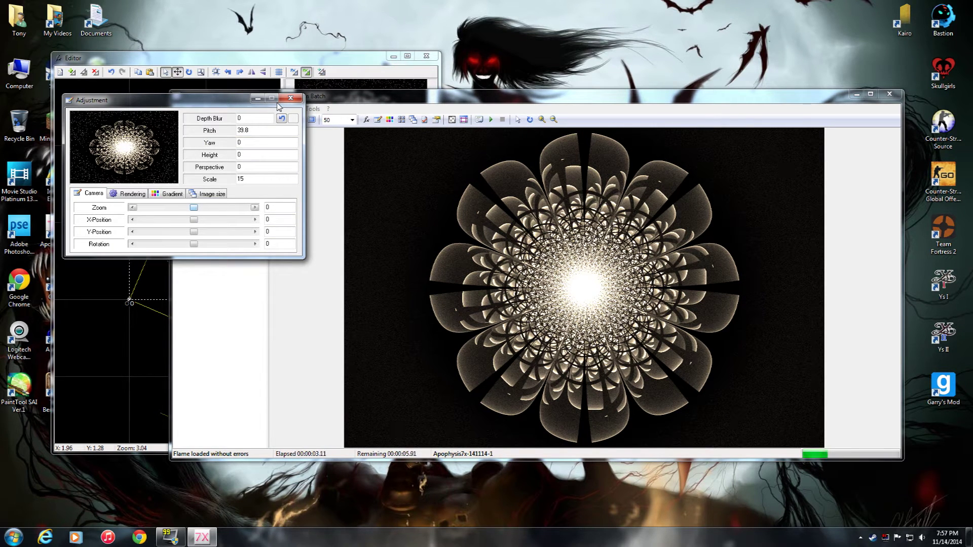
# Lower the flame's rendering brightness to about 4.81 and its gamma to about 1.13, and close the adjustment settings.
pyautogui.click(131, 194)
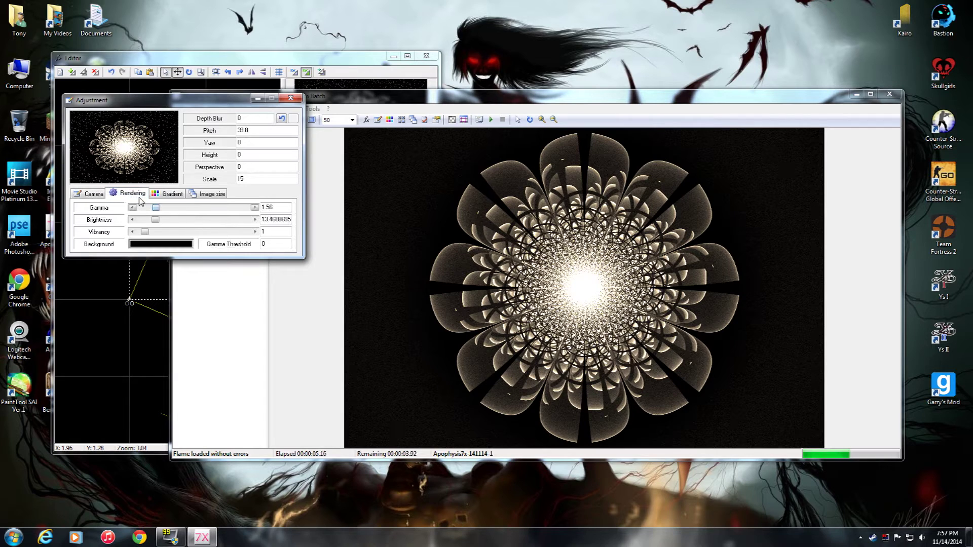
pyautogui.moveTo(156, 221); pyautogui.dragTo(147, 220)
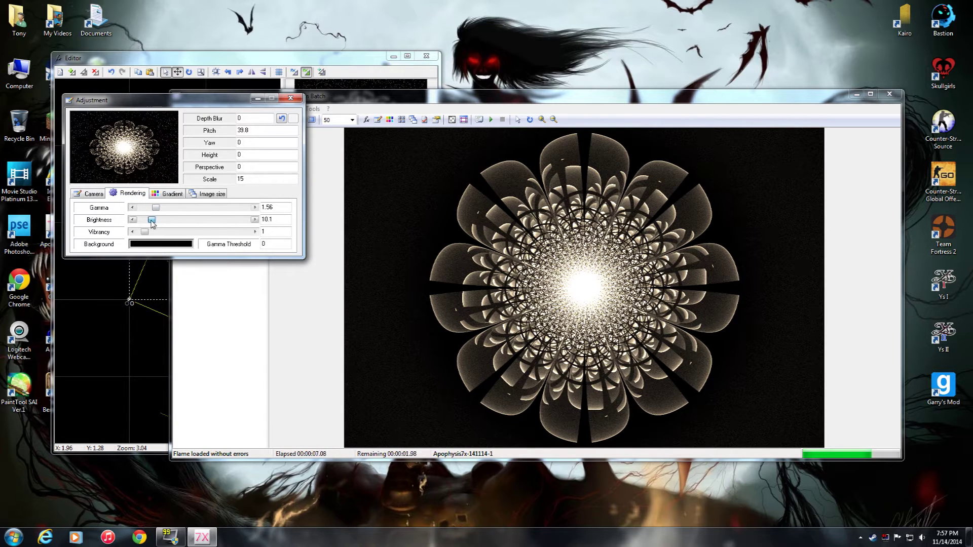
pyautogui.moveTo(156, 207); pyautogui.dragTo(145, 210)
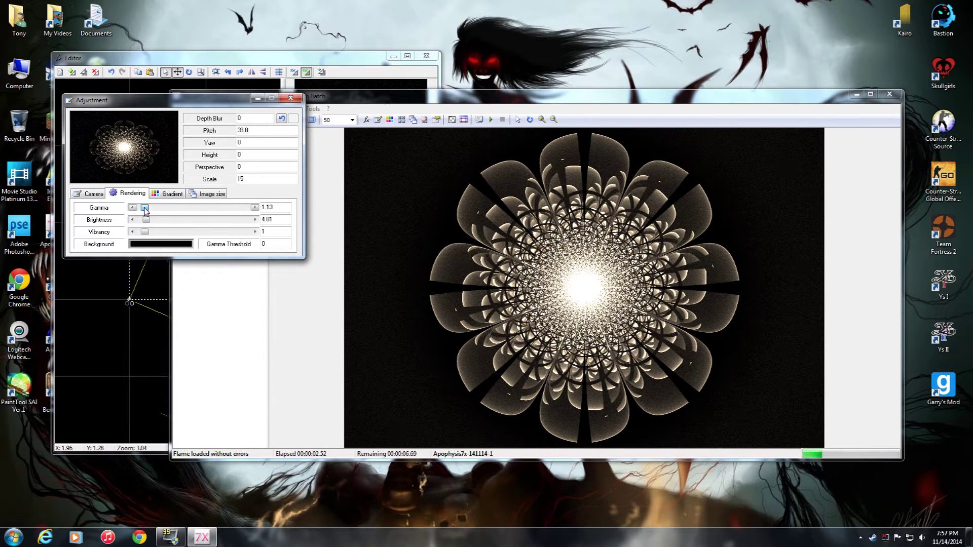
pyautogui.click(290, 99)
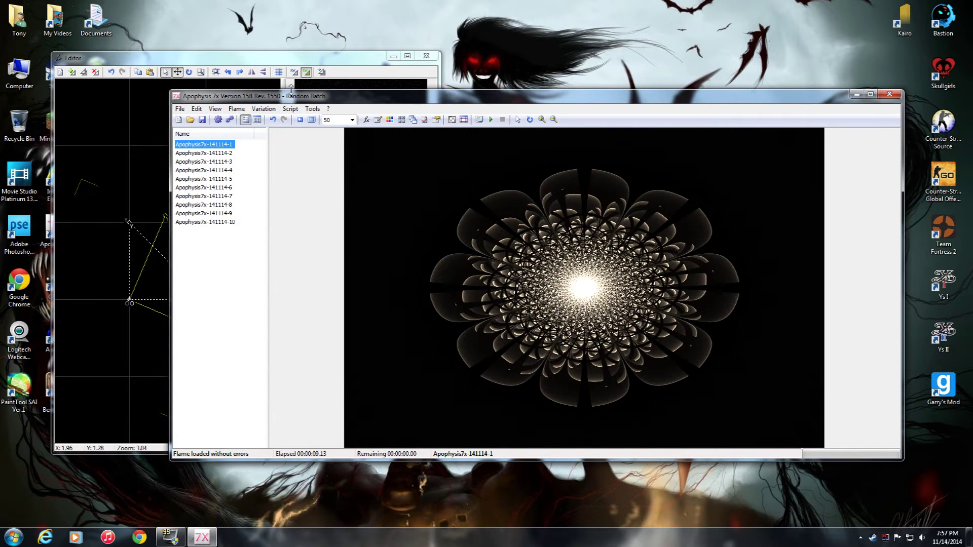
# Set transform 2's color position on the gradient to about 0.302.
pyautogui.click(290, 64)
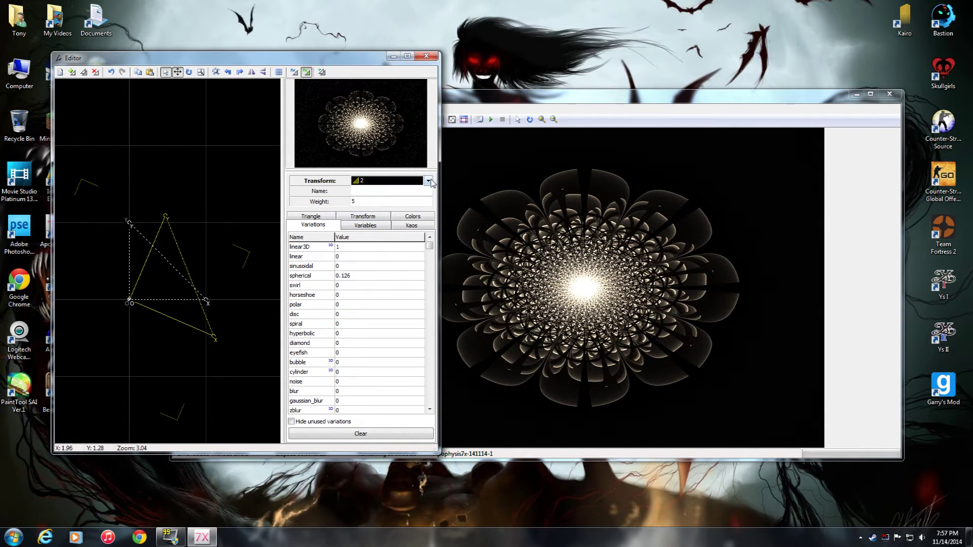
pyautogui.click(413, 217)
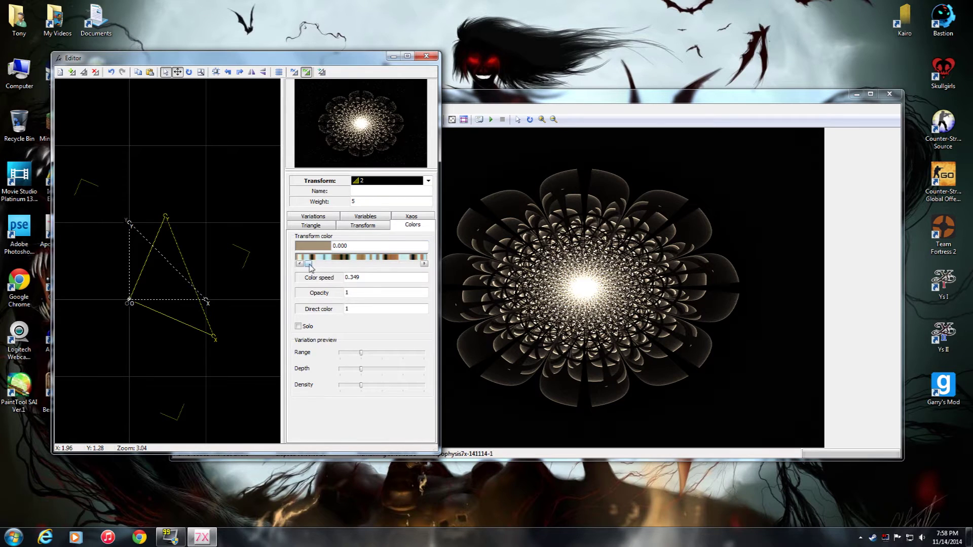
pyautogui.moveTo(308, 264); pyautogui.dragTo(342, 264)
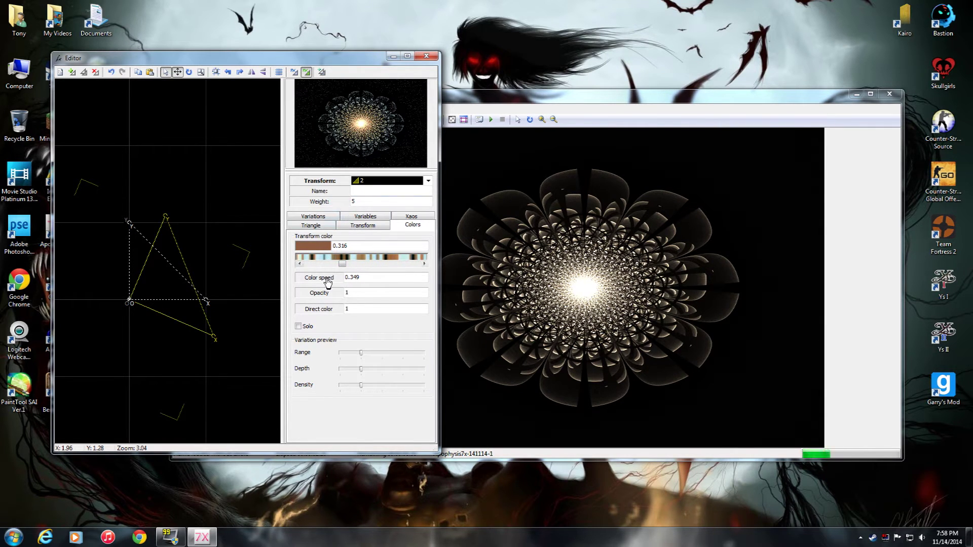
pyautogui.moveTo(339, 266); pyautogui.dragTo(338, 265)
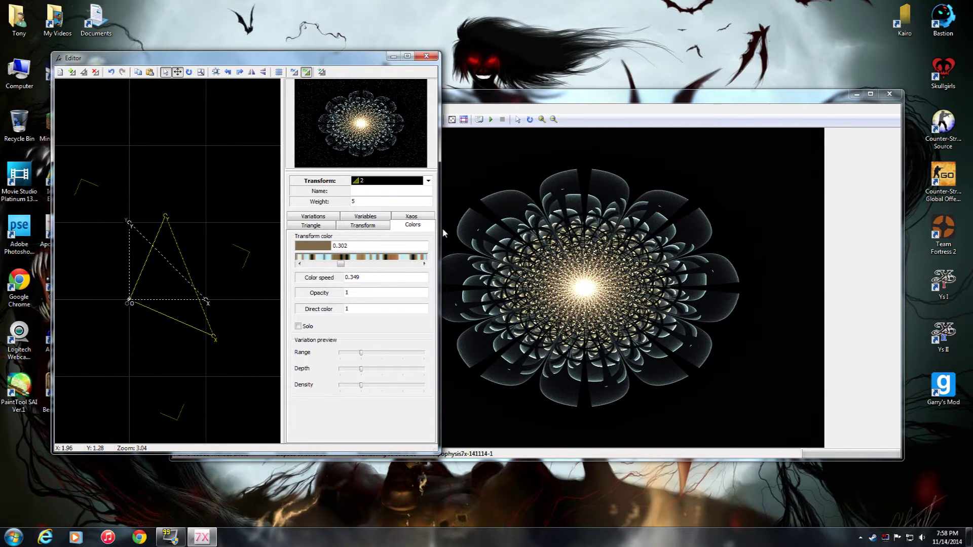
# Give transform 2 a ztranslate of about 0.415, a zscale of about 1.026 and a slightly negative zcone.
pyautogui.click(330, 218)
pyautogui.moveTo(430, 247); pyautogui.dragTo(415, 286)
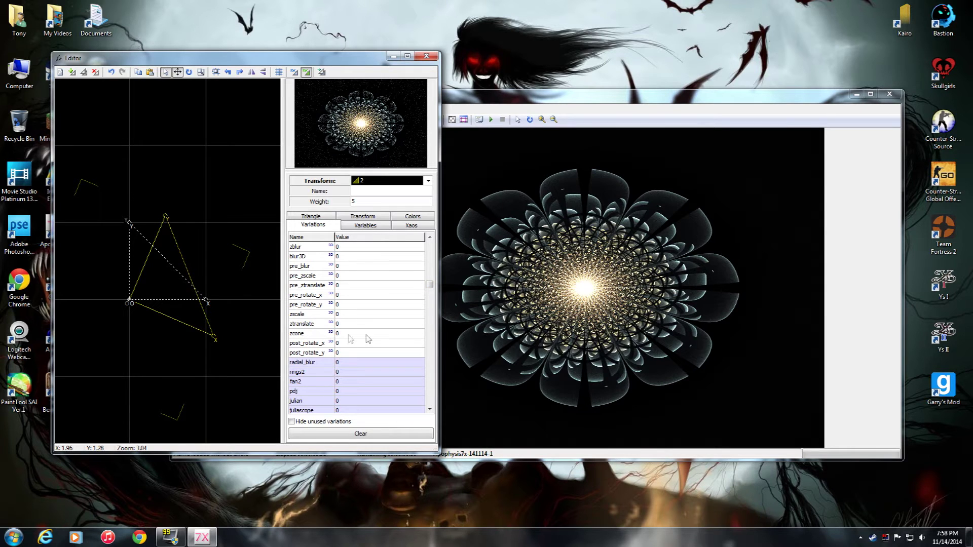
pyautogui.moveTo(319, 324)
pyautogui.mouseDown()
pyautogui.moveTo(310, 325)
pyautogui.moveTo(330, 323)
pyautogui.moveTo(265, 325)
pyautogui.moveTo(332, 324)
pyautogui.moveTo(264, 325)
pyautogui.moveTo(360, 325)
pyautogui.moveTo(267, 325)
pyautogui.moveTo(317, 324)
pyautogui.mouseUp()
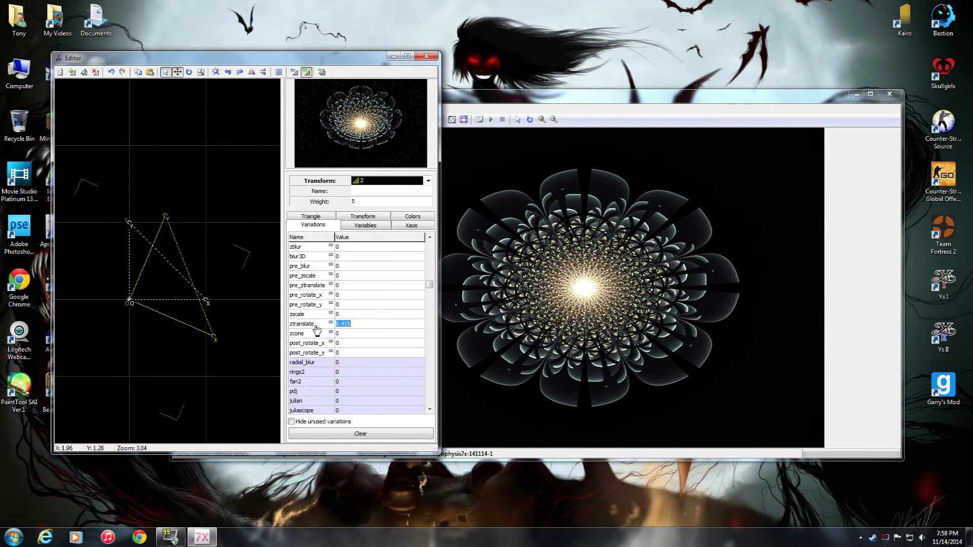
pyautogui.moveTo(309, 317)
pyautogui.mouseDown()
pyautogui.moveTo(271, 312)
pyautogui.moveTo(371, 317)
pyautogui.moveTo(293, 313)
pyautogui.moveTo(304, 313)
pyautogui.mouseUp()
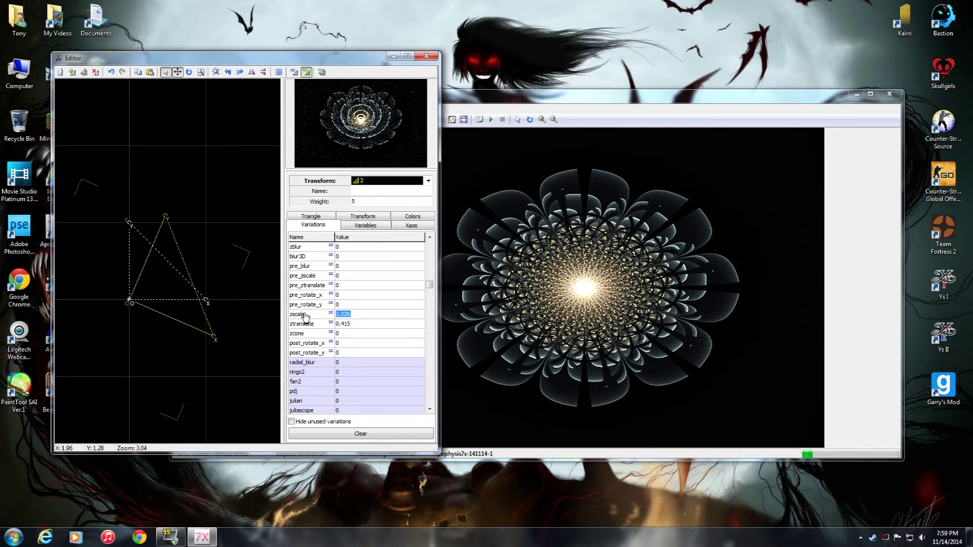
pyautogui.moveTo(304, 335)
pyautogui.mouseDown()
pyautogui.moveTo(294, 336)
pyautogui.moveTo(319, 335)
pyautogui.moveTo(303, 335)
pyautogui.mouseUp()
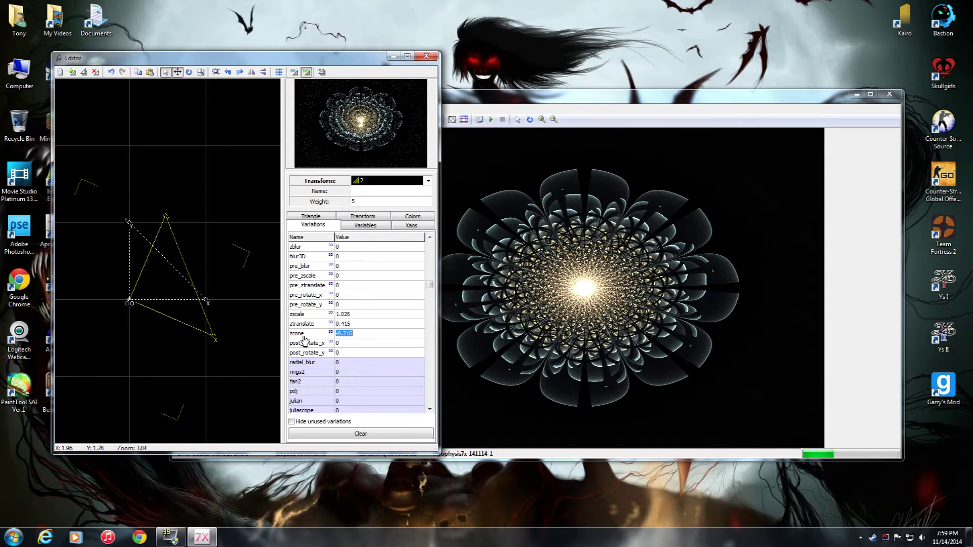
# Add a third transform with a weight of about 0.736 and set its linear3D variation to 0.
pyautogui.press('Tab')
pyautogui.moveTo(334, 203); pyautogui.dragTo(330, 202)
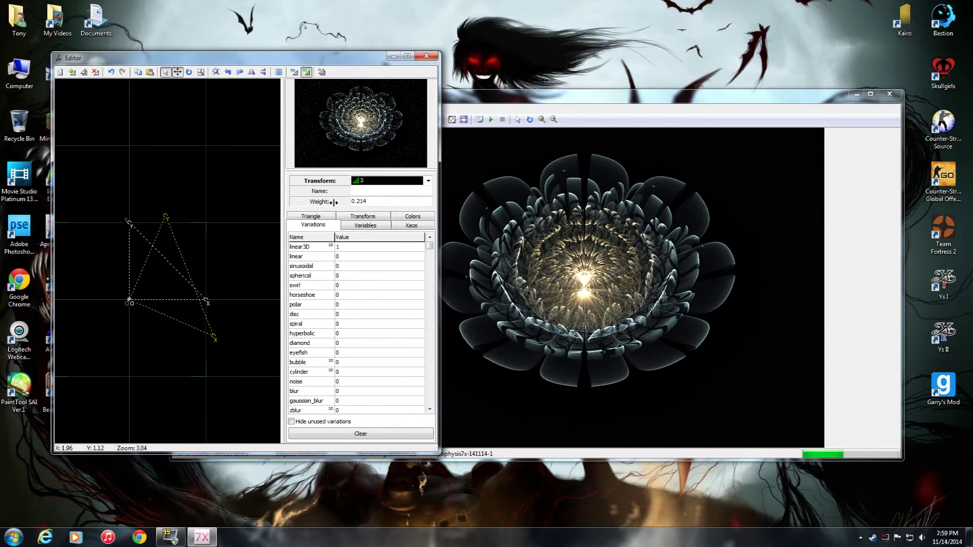
pyautogui.doubleClick(312, 248)
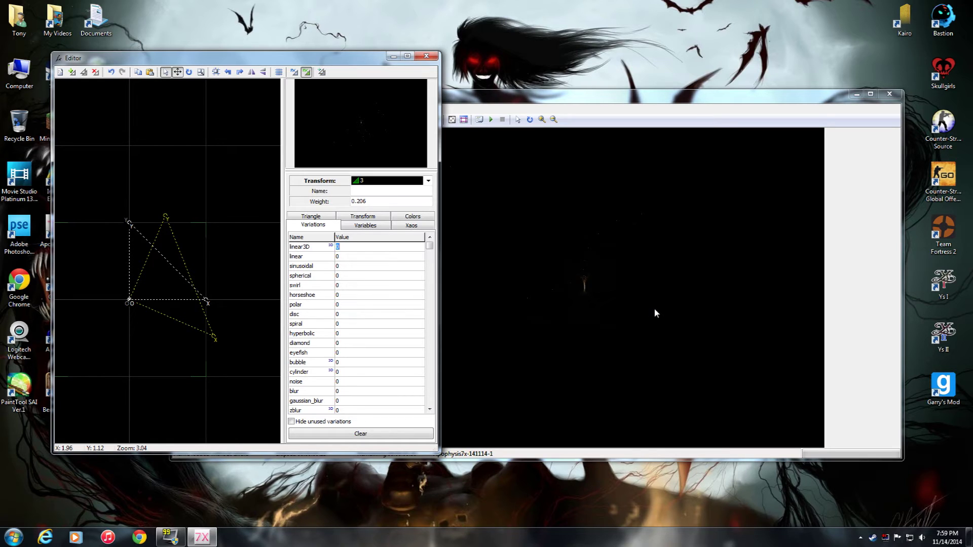
pyautogui.moveTo(325, 201); pyautogui.dragTo(327, 201)
# Set transform 3's crackle variation to about 0.765 and its crackle_cellsize variable to about 0.36.
pyautogui.moveTo(308, 276)
pyautogui.mouseDown()
pyautogui.moveTo(328, 277)
pyautogui.moveTo(308, 280)
pyautogui.mouseUp()
pyautogui.moveTo(430, 247); pyautogui.dragTo(431, 262)
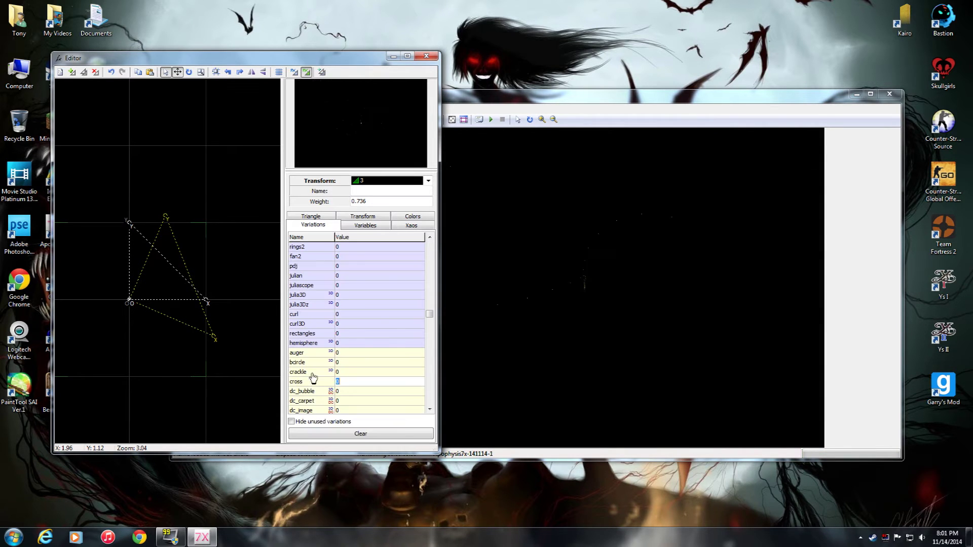
pyautogui.moveTo(313, 372)
pyautogui.mouseDown()
pyautogui.moveTo(324, 370)
pyautogui.moveTo(267, 371)
pyautogui.moveTo(324, 370)
pyautogui.moveTo(316, 370)
pyautogui.mouseUp()
pyautogui.click(368, 227)
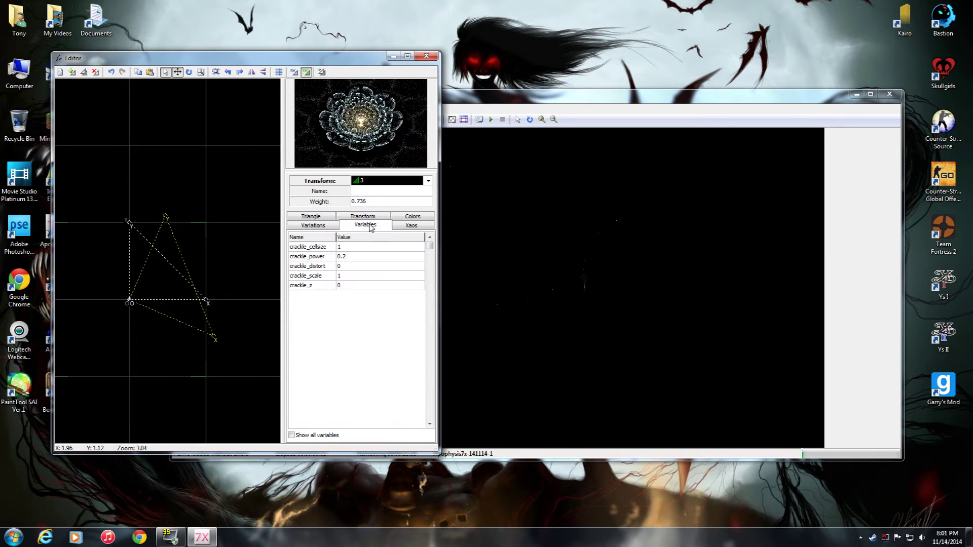
pyautogui.moveTo(320, 246)
pyautogui.mouseDown()
pyautogui.moveTo(286, 245)
pyautogui.moveTo(327, 245)
pyautogui.moveTo(313, 249)
pyautogui.mouseUp()
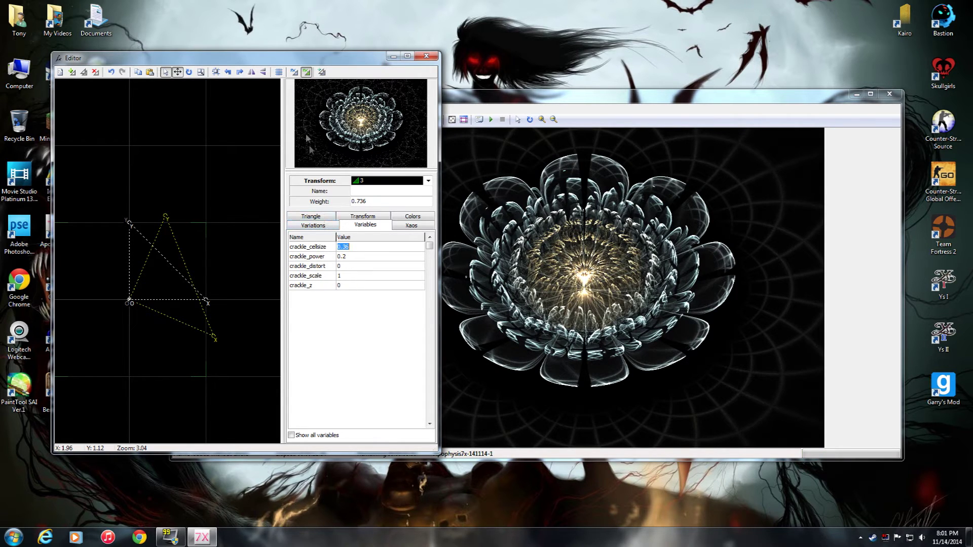
# Enable transform 3's post transform, rotate its triangle counter-clockwise and move it up and to the right of the origin, and show the flame preview.
pyautogui.click(296, 72)
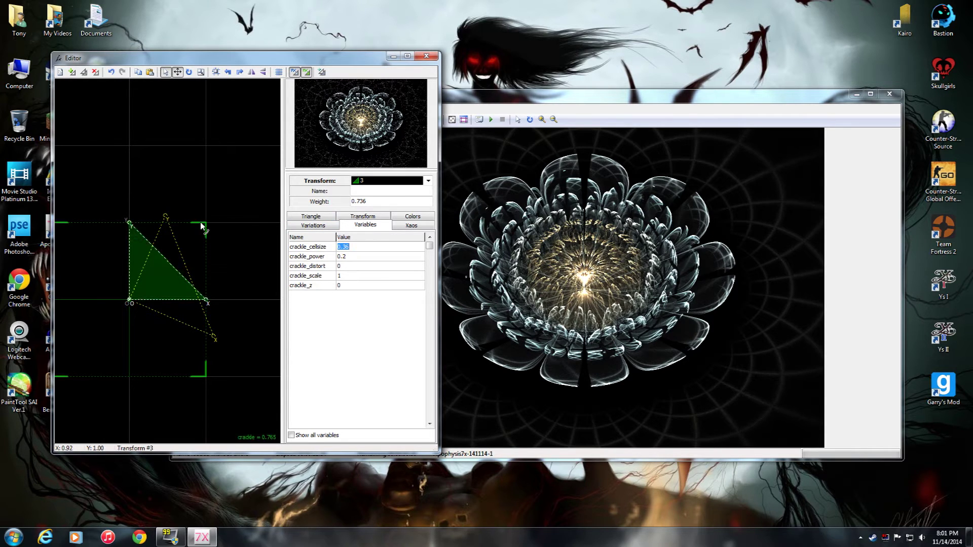
pyautogui.moveTo(201, 227); pyautogui.dragTo(152, 202)
pyautogui.moveTo(129, 267); pyautogui.dragTo(198, 231)
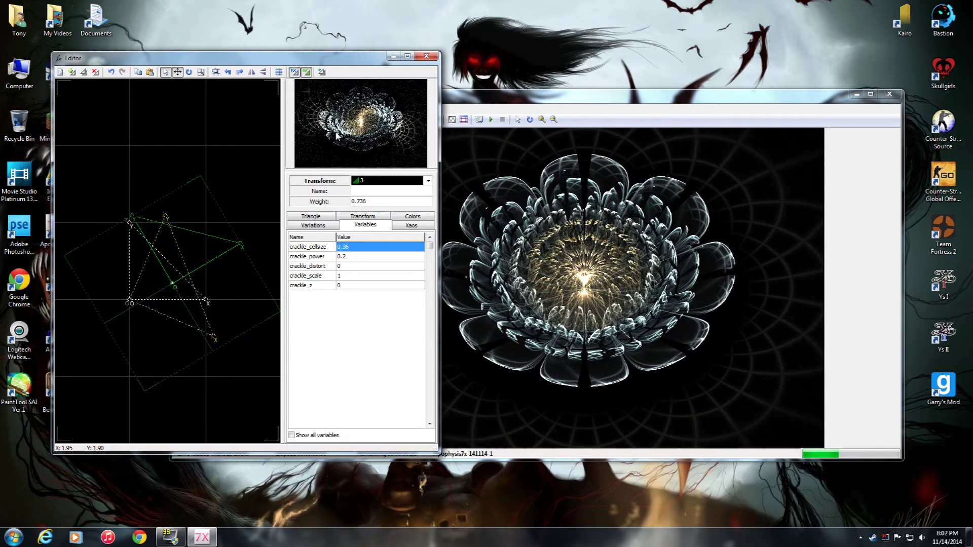
pyautogui.click(459, 106)
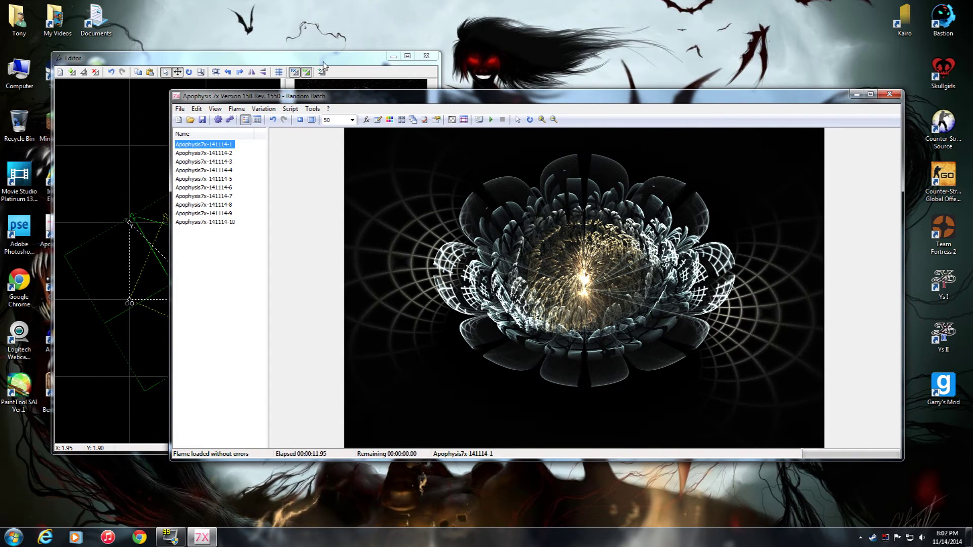
# Return to the transform editor and set transform 3's crackle_cellsize to about 1.349 and its crackle_power to about 0.015.
pyautogui.click(366, 119)
pyautogui.moveTo(321, 256)
pyautogui.mouseDown()
pyautogui.moveTo(303, 255)
pyautogui.moveTo(318, 259)
pyautogui.mouseUp()
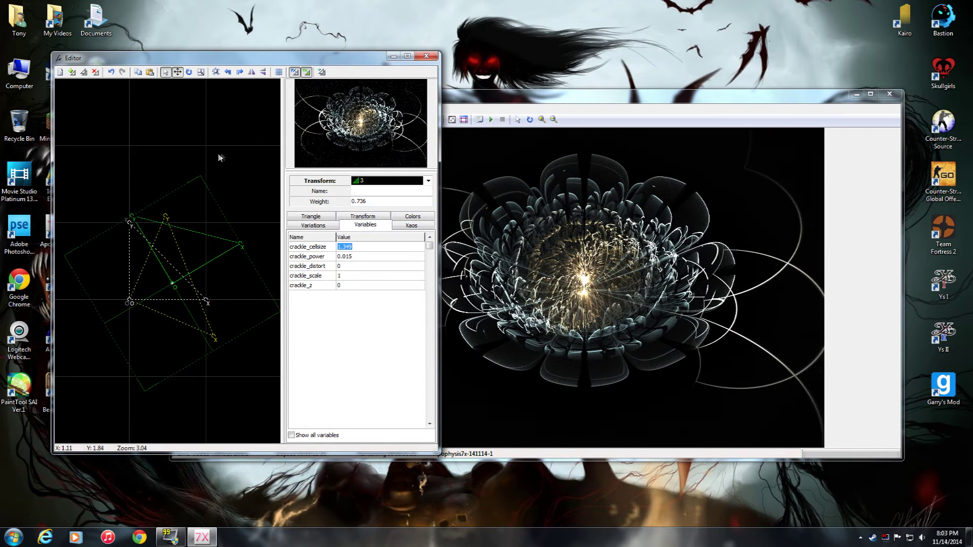
pyautogui.press('Up')
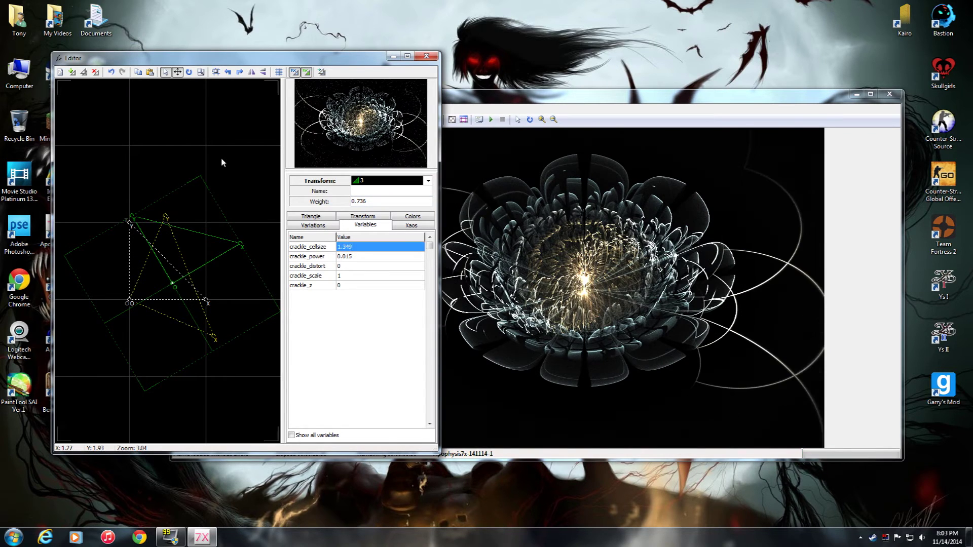
# Duplicate transform 3, move the copy's triangle down and to the left, and rotate it clockwise by about 90 degrees.
pyautogui.rightClick(202, 247)
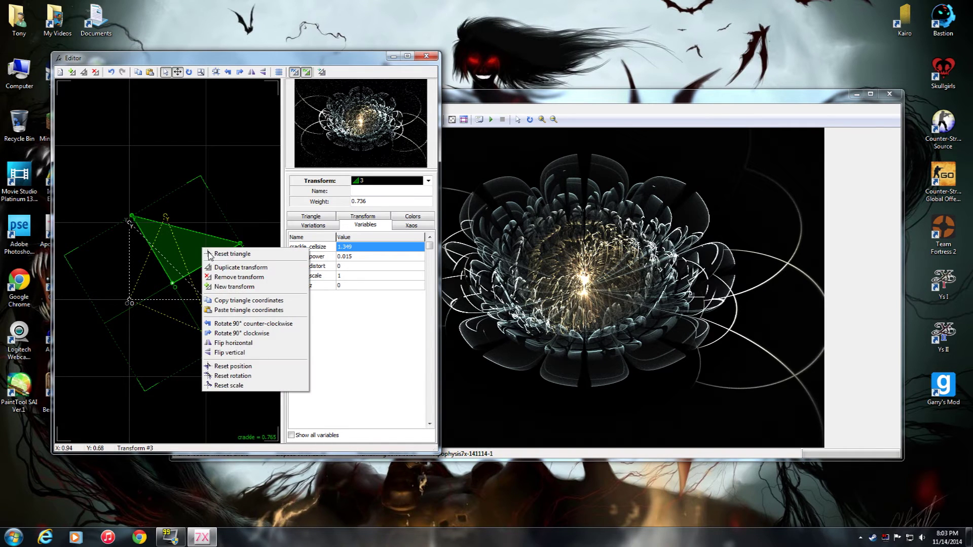
pyautogui.click(230, 272)
pyautogui.moveTo(202, 251); pyautogui.dragTo(146, 284)
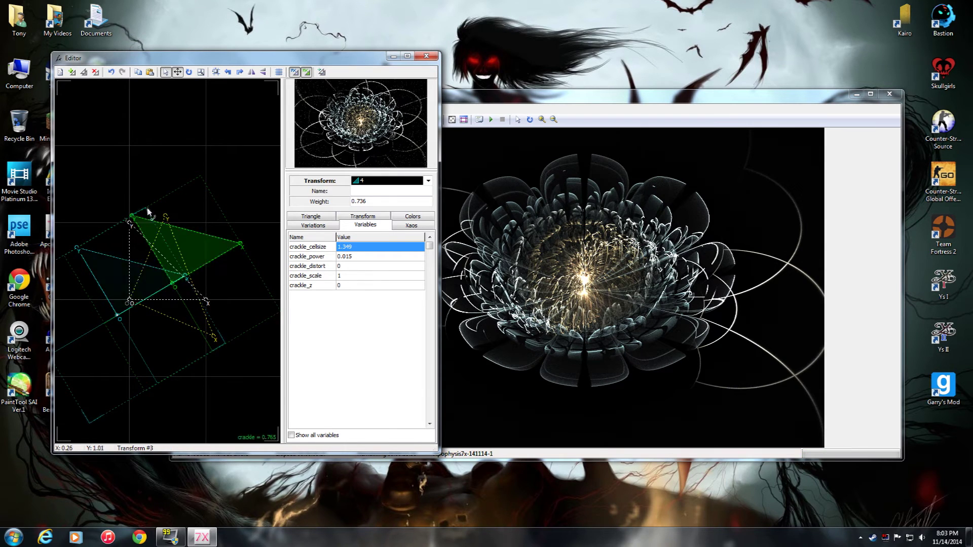
pyautogui.moveTo(145, 216); pyautogui.dragTo(274, 289)
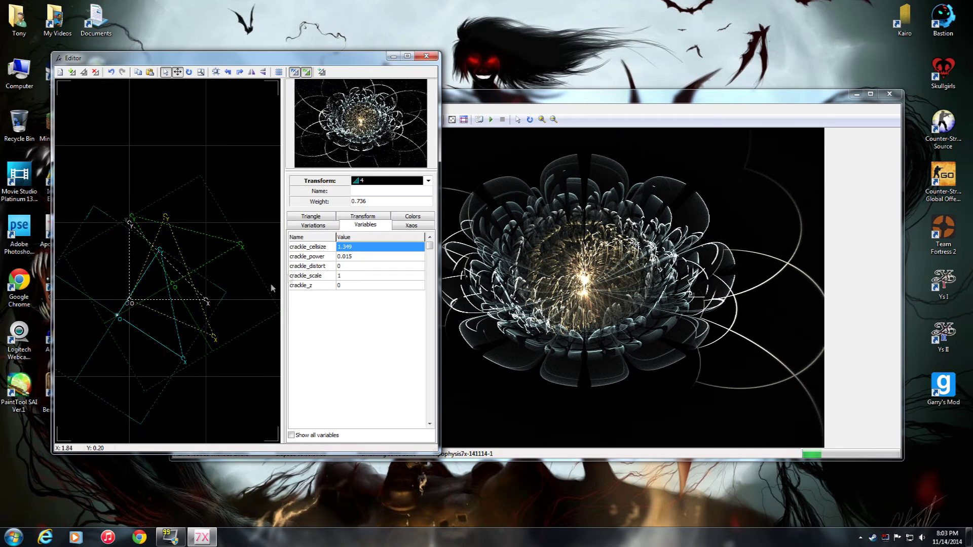
# Adjust transform 4's crackle_cellsize, set its crackle_power to about -0.007 and its crackle_scale to about -0.277.
pyautogui.moveTo(325, 259)
pyautogui.mouseDown()
pyautogui.moveTo(265, 242)
pyautogui.moveTo(331, 246)
pyautogui.moveTo(321, 245)
pyautogui.mouseUp()
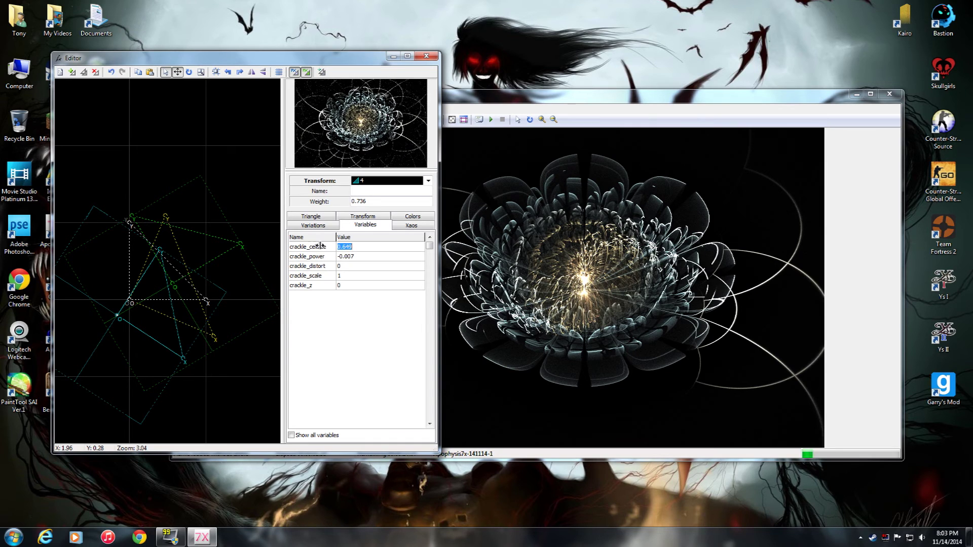
pyautogui.moveTo(317, 285)
pyautogui.mouseDown()
pyautogui.moveTo(195, 283)
pyautogui.moveTo(315, 290)
pyautogui.moveTo(310, 277)
pyautogui.moveTo(236, 277)
pyautogui.moveTo(317, 277)
pyautogui.mouseUp()
pyautogui.doubleClick(315, 290)
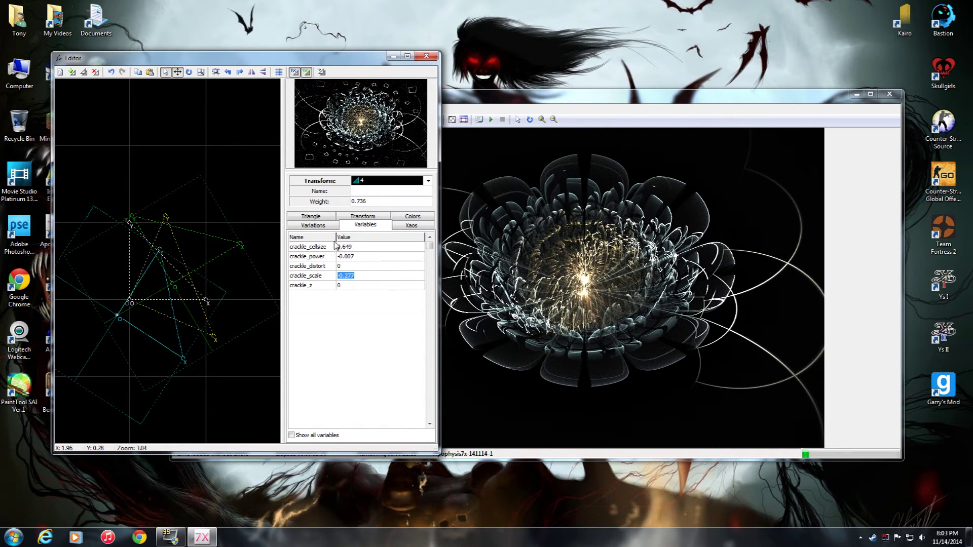
# Set transform 4's ztranslate variation to about -0.106 and bring the full flame preview to the front.
pyautogui.click(313, 225)
pyautogui.moveTo(306, 323); pyautogui.dragTo(305, 347)
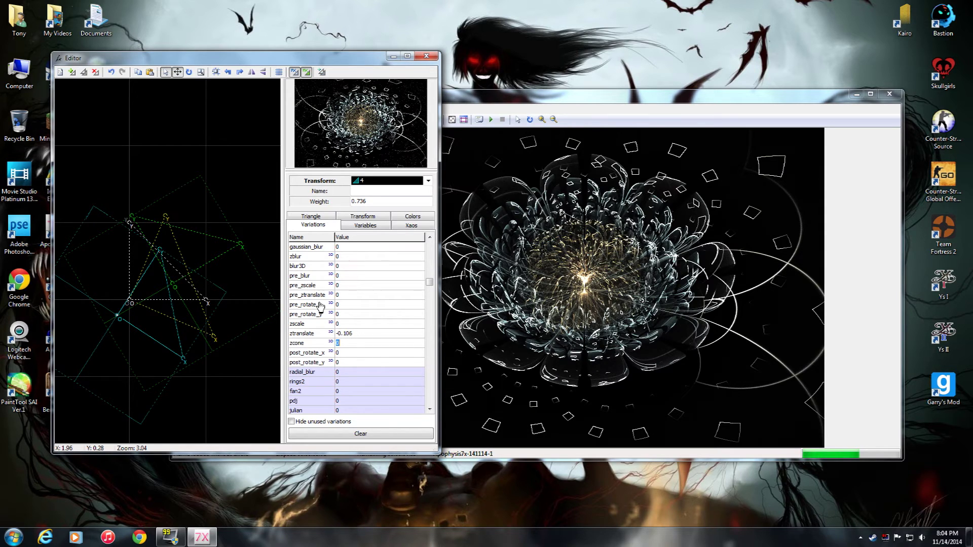
pyautogui.click(462, 97)
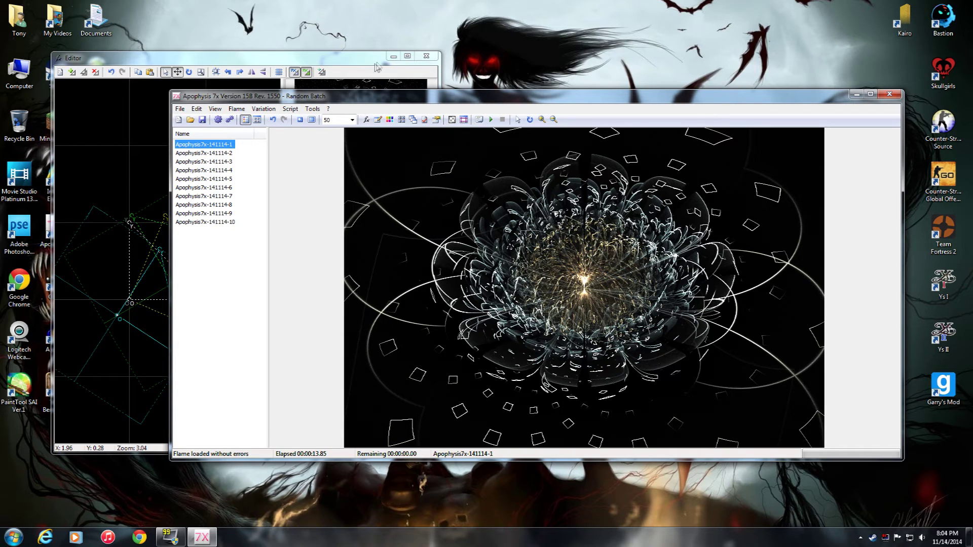
# Close the transform editor, apply the 069_dodge102.ppm gradient to the flame and rotate the gradient to -16.
pyautogui.click(427, 56)
pyautogui.click(390, 120)
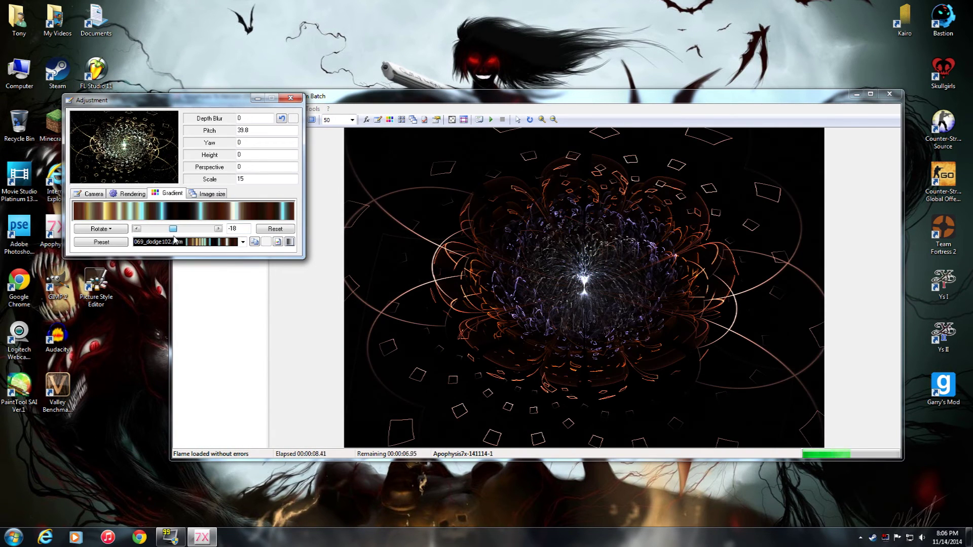
pyautogui.moveTo(174, 240); pyautogui.dragTo(176, 240)
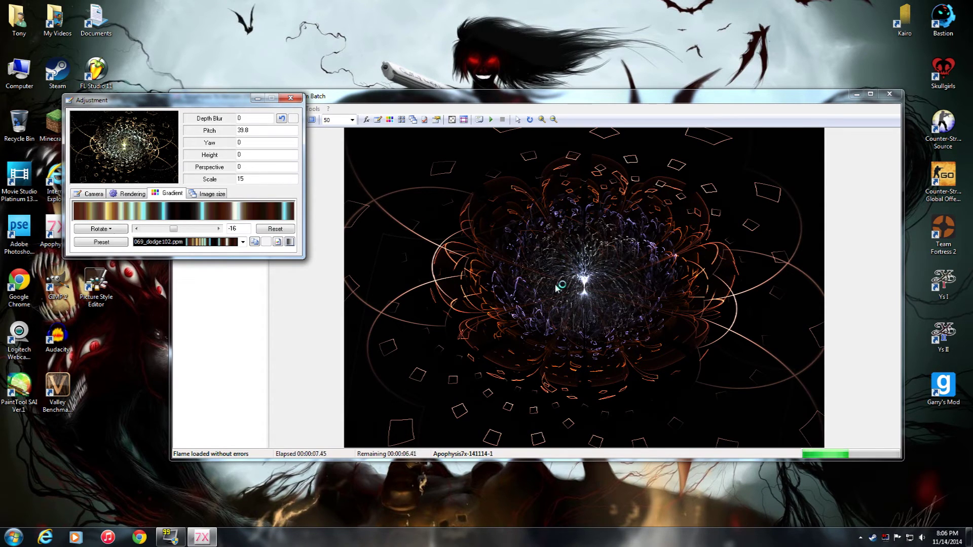
# Set the flame's brightness to about 4.33 and its depth blur to about 0.44, and close the adjustment window.
pyautogui.click(133, 194)
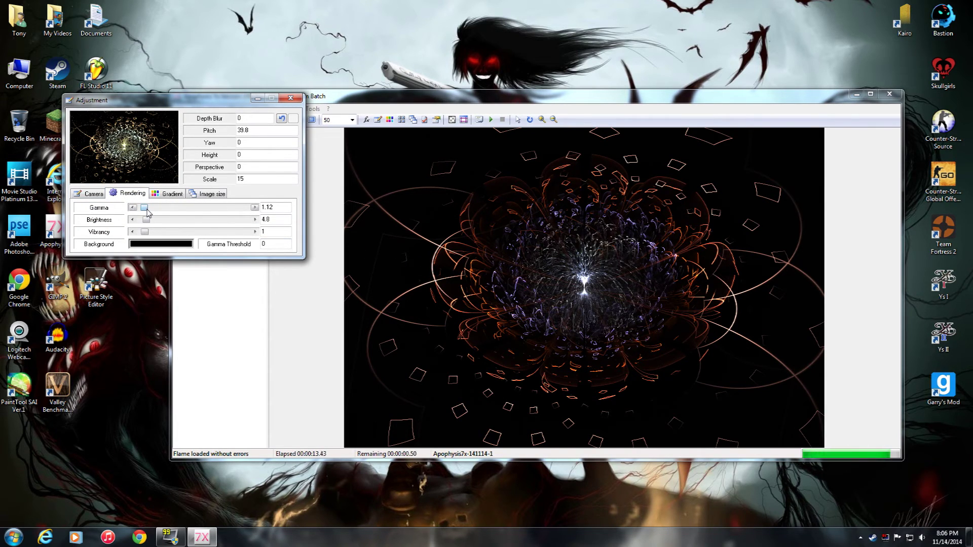
pyautogui.click(153, 219)
pyautogui.click(145, 221)
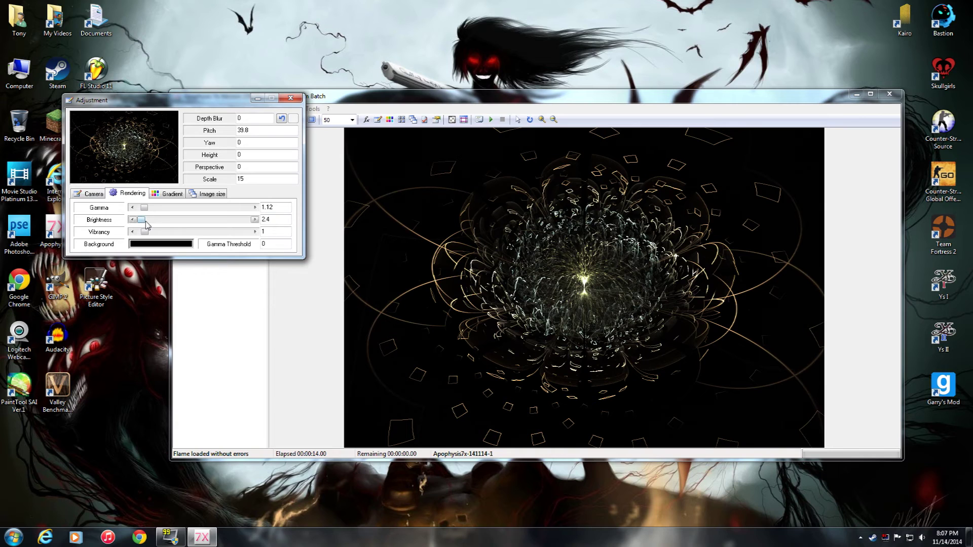
pyautogui.moveTo(148, 225); pyautogui.dragTo(149, 225)
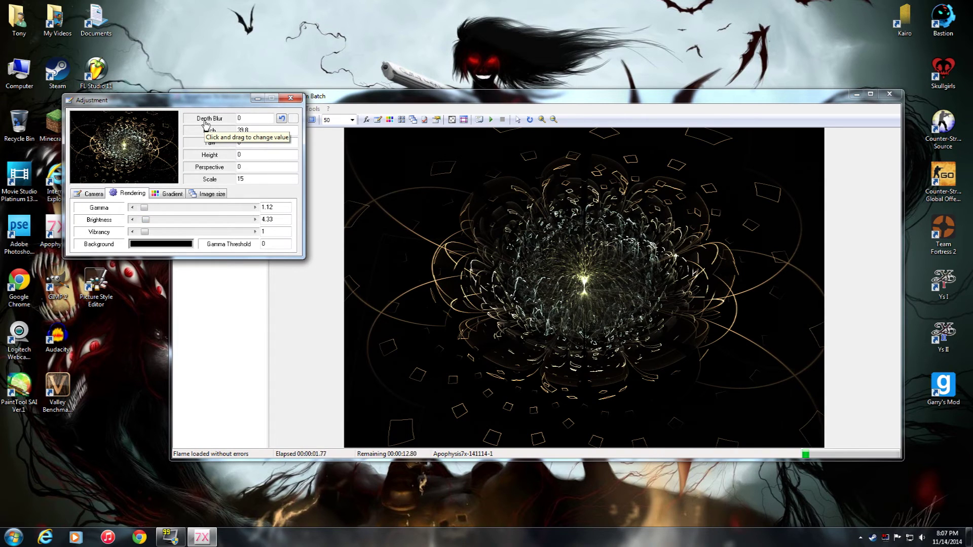
pyautogui.moveTo(205, 119); pyautogui.dragTo(200, 120)
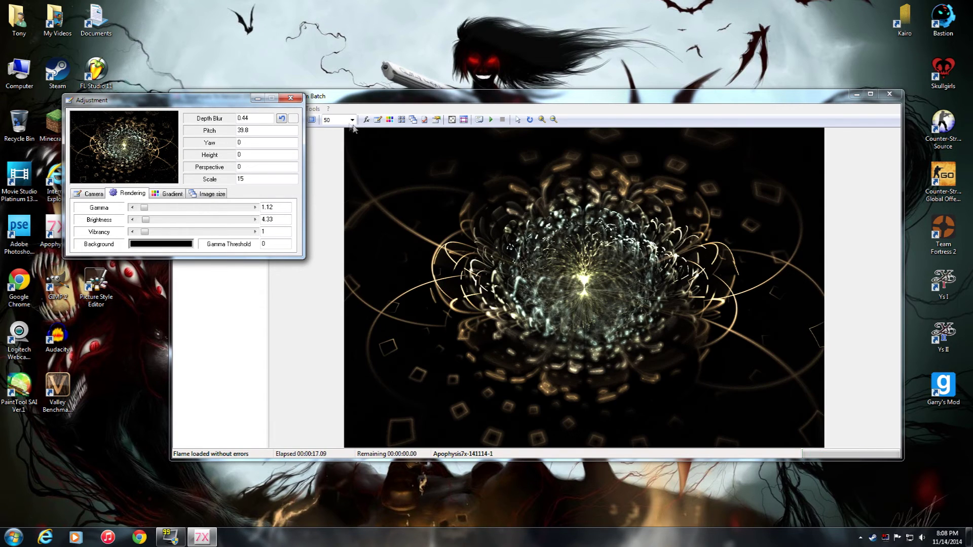
pyautogui.click(297, 98)
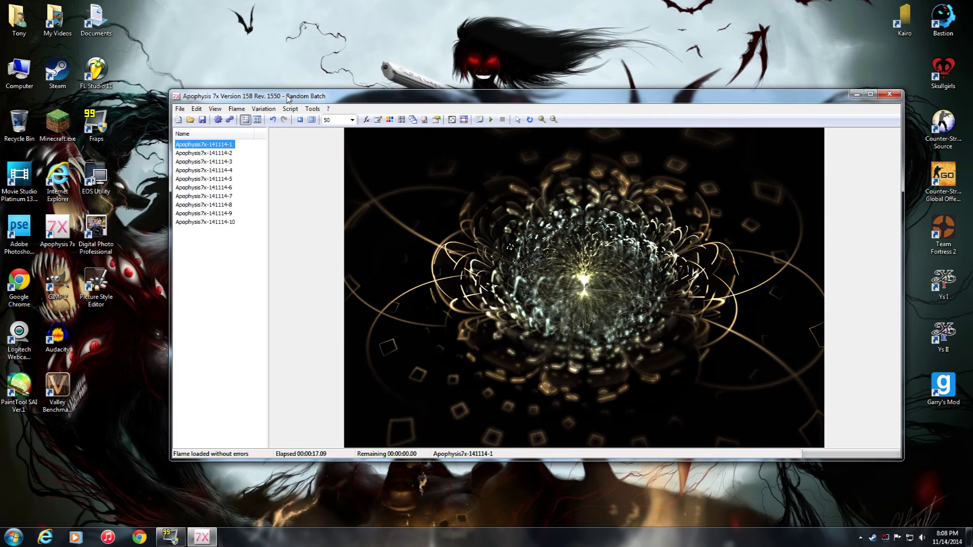
# Open the flame render settings, enter a width of 3460, and set the height to 2160 with the aspect ratio maintained.
pyautogui.click(218, 120)
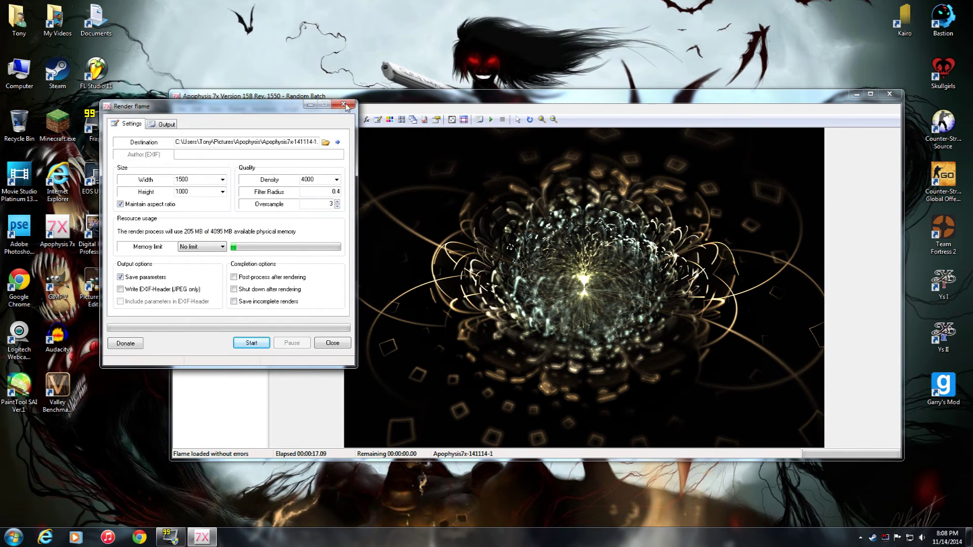
pyautogui.click(222, 181)
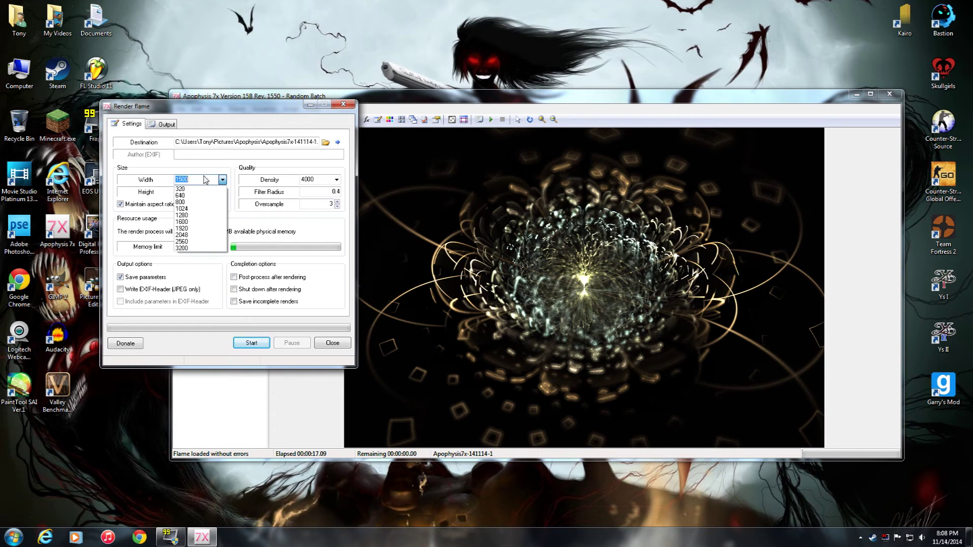
pyautogui.click(205, 180)
pyautogui.write('34')
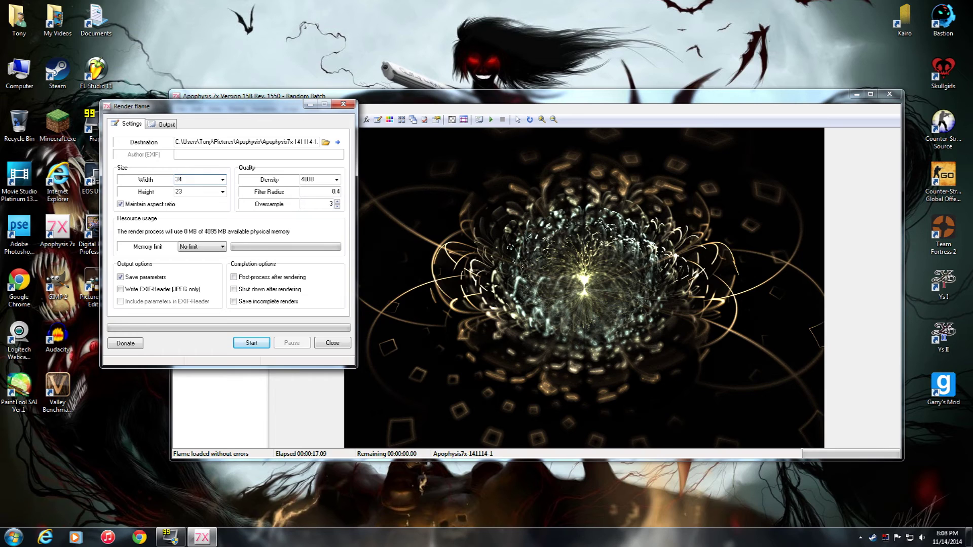
pyautogui.write('60')
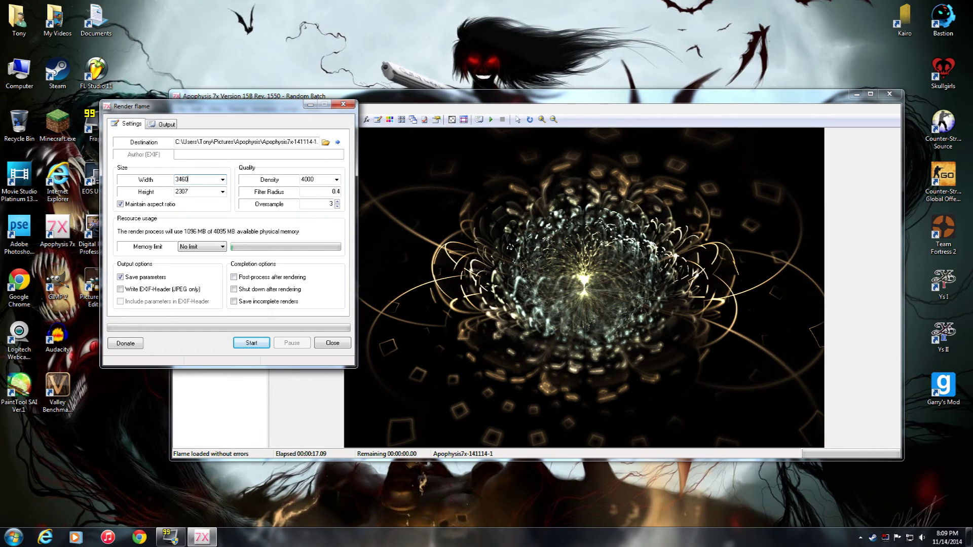
pyautogui.press('Tab')
pyautogui.write('2160')
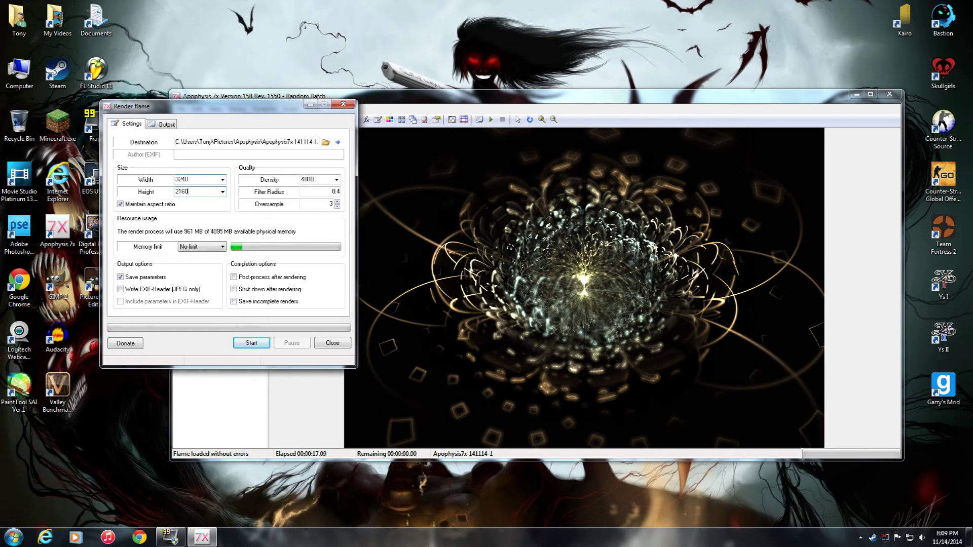